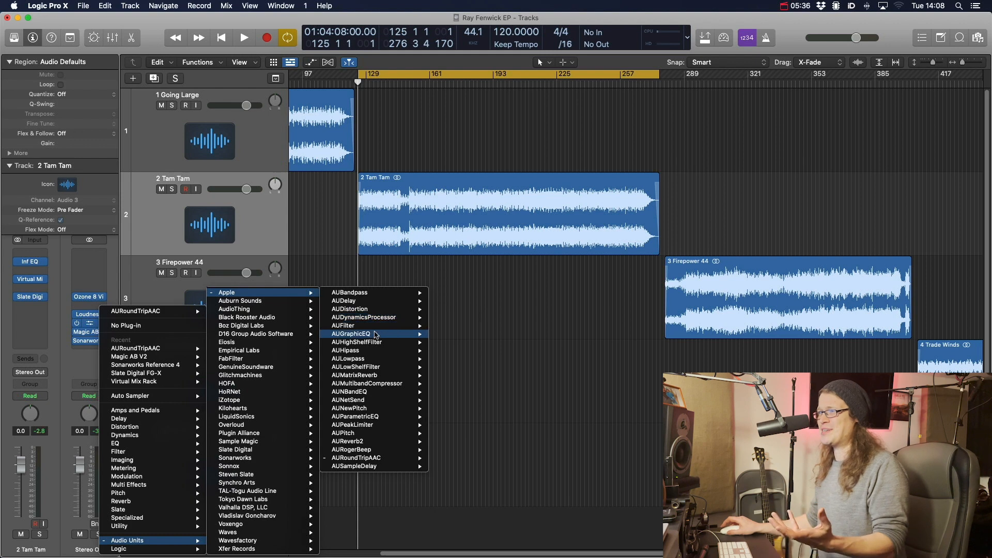
Step: Select the stereo version of Apple's AURoundTripAAC in the Stereo Out insert chain and display the plug-in's controls
mouse_move(382, 460)
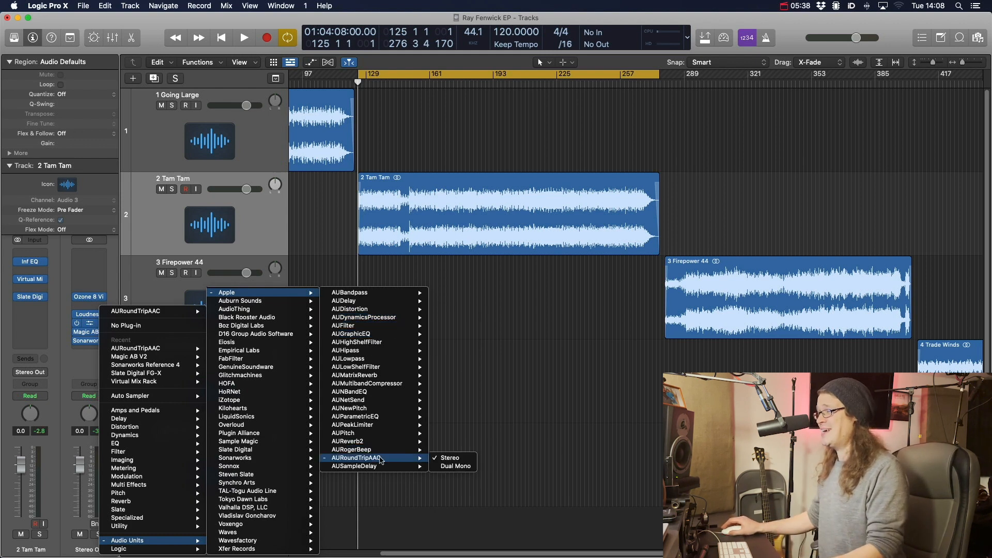
left_click(451, 458)
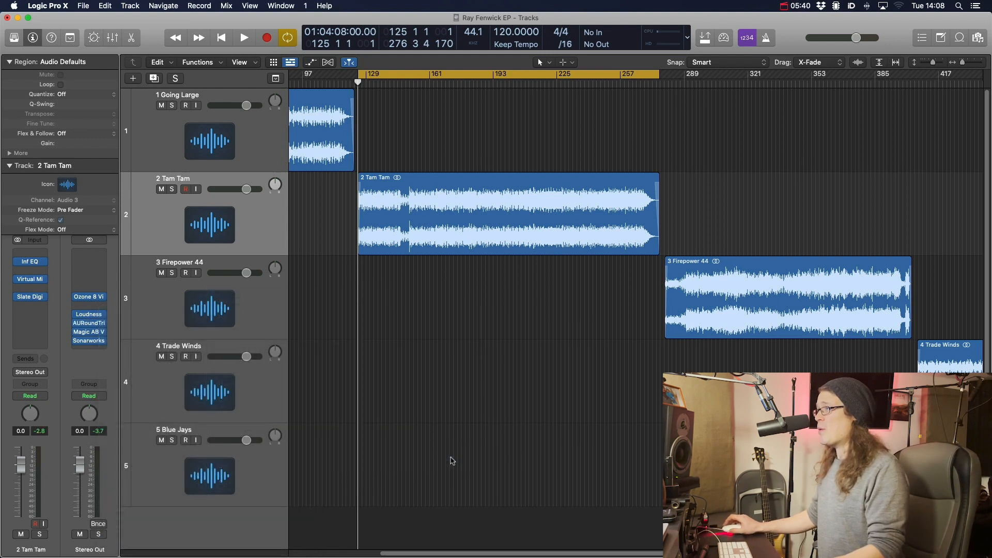
left_click(89, 324)
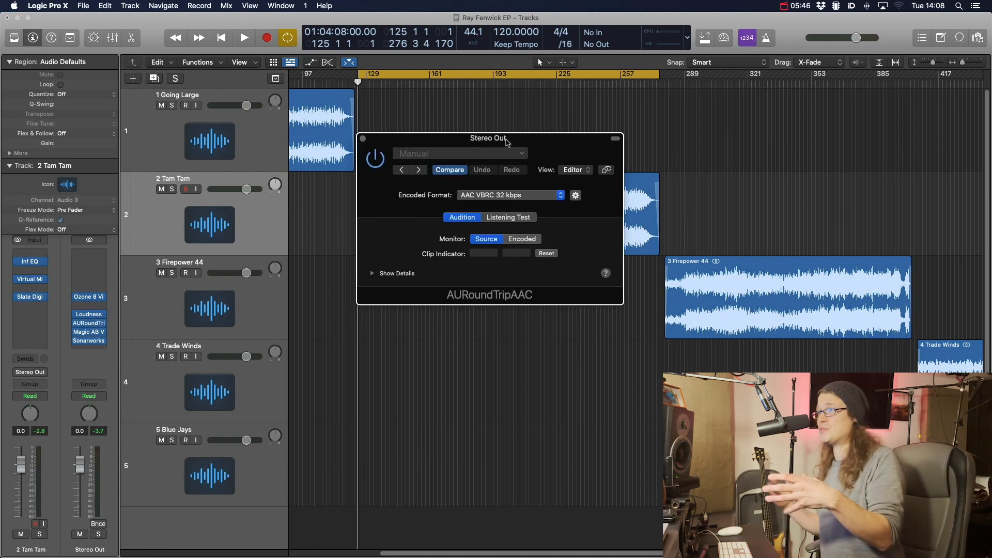
Step: Set AURoundTripAAC's encoded format to custom AAC with a base bit rate of 320
left_click(511, 195)
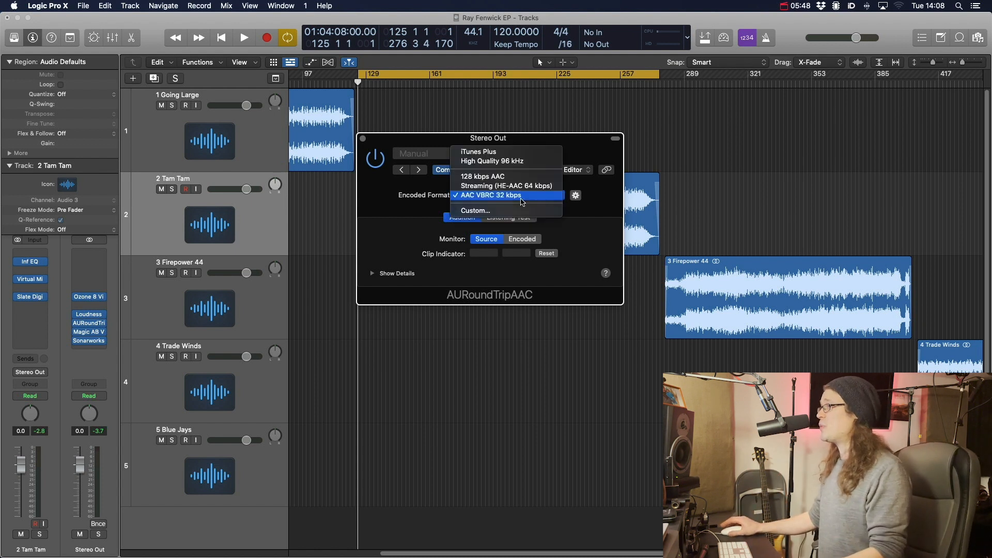
left_click(501, 211)
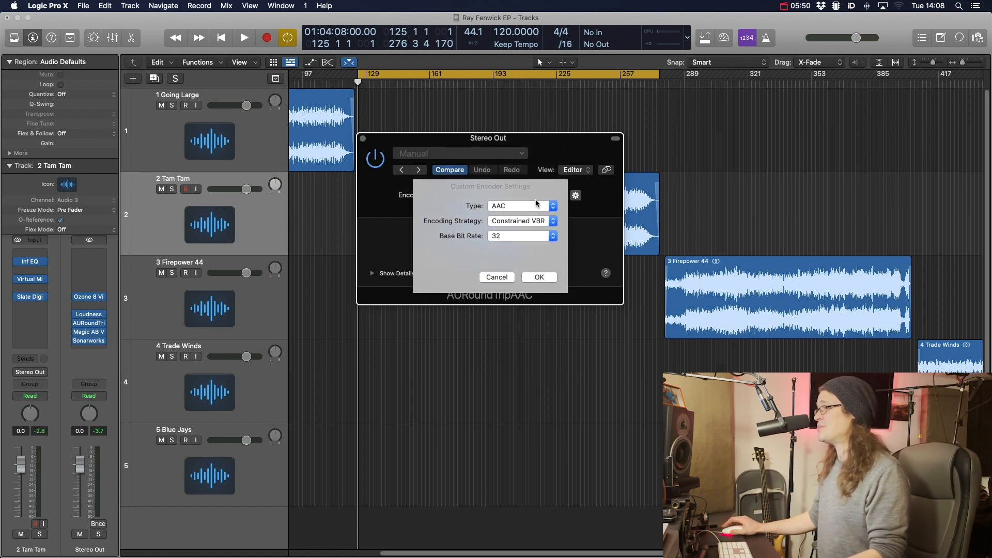
left_click(530, 206)
left_click(500, 206)
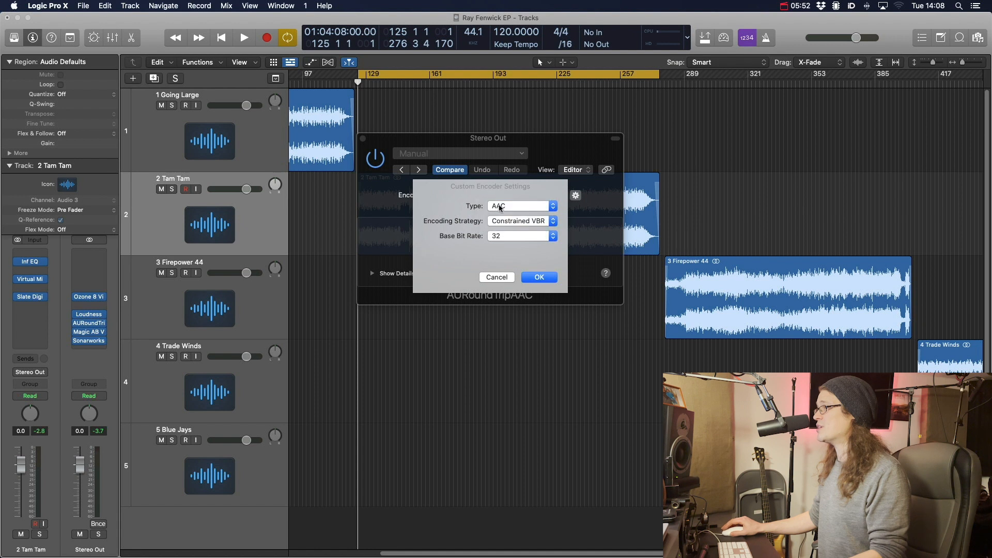
left_click(523, 237)
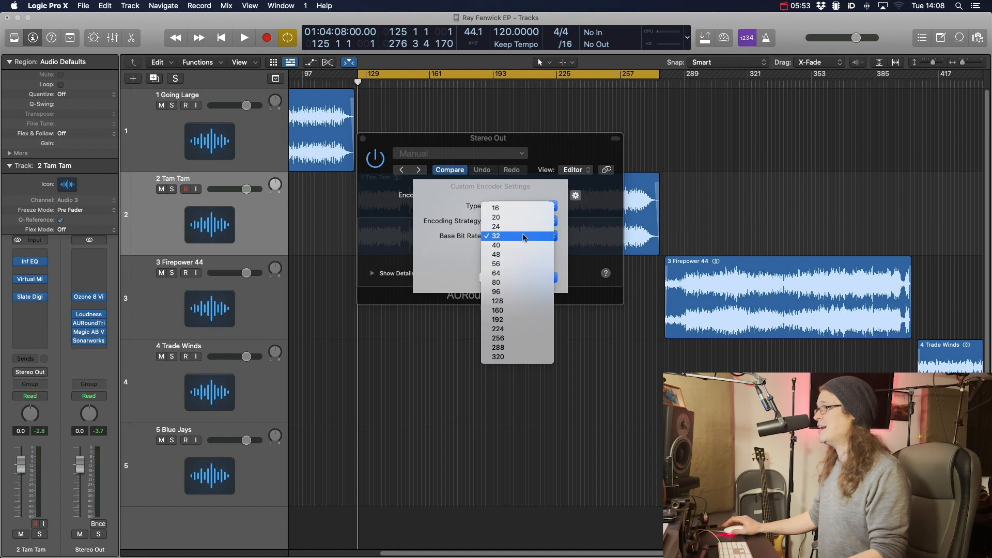
left_click(510, 357)
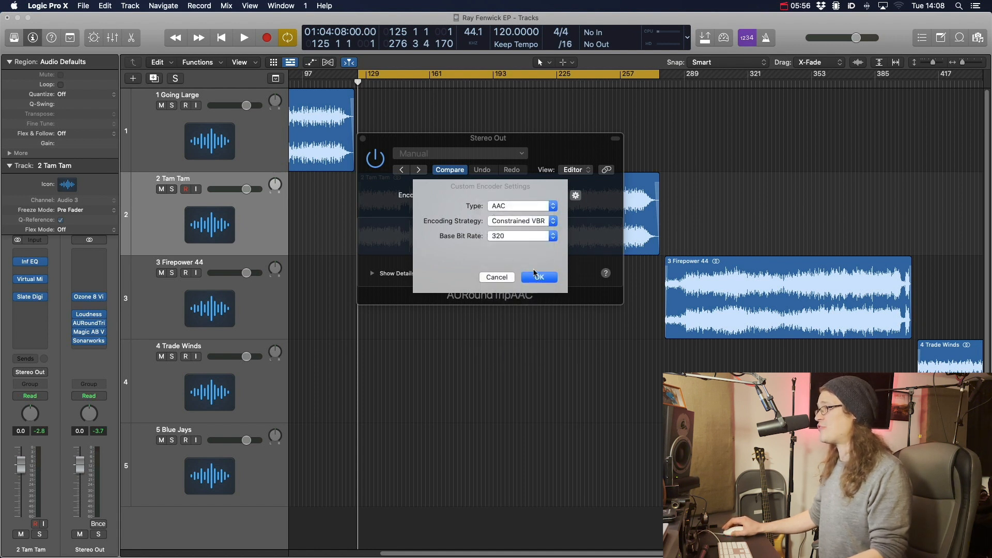
left_click(540, 278)
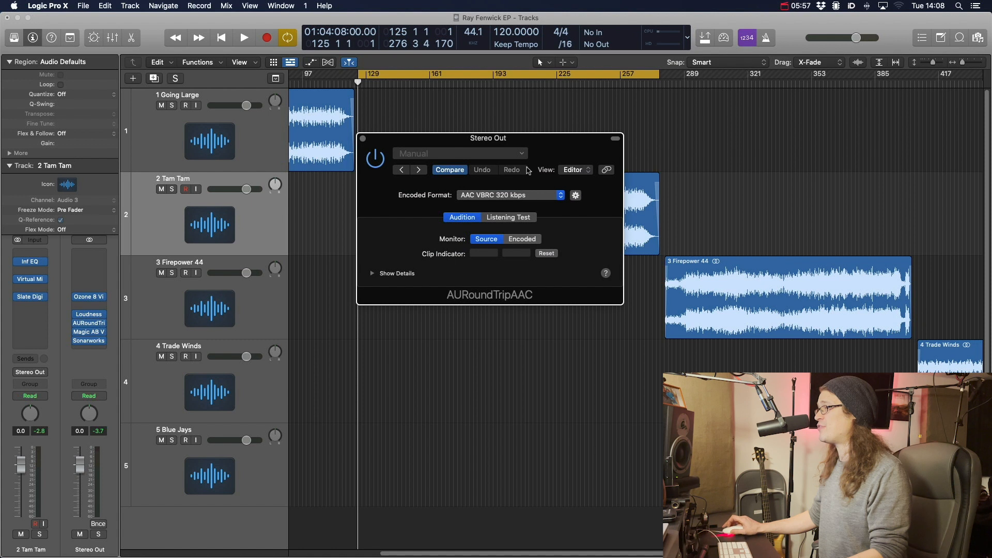
Step: Switch AURoundTripAAC to its listening test with Training Mode enabled and start playback
left_click(511, 219)
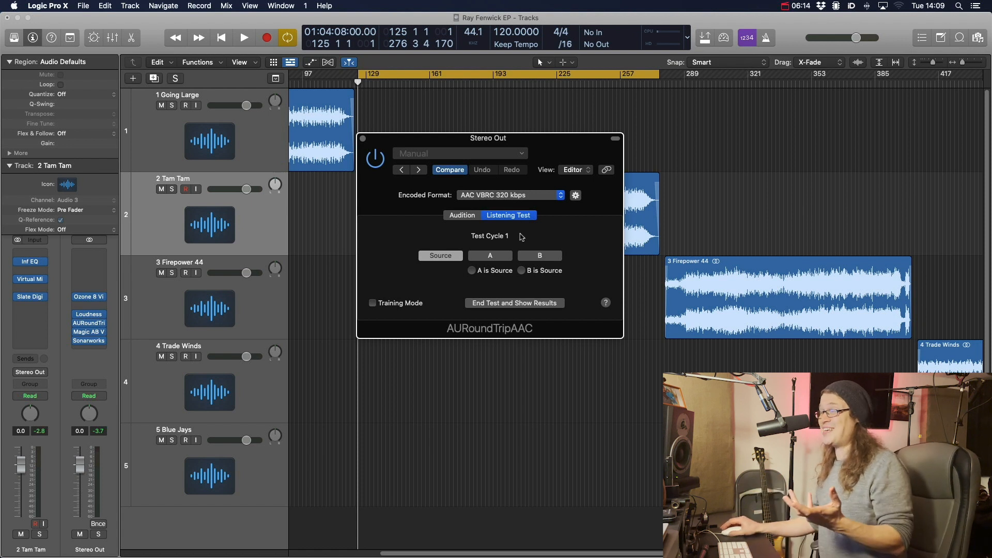
left_click(374, 303)
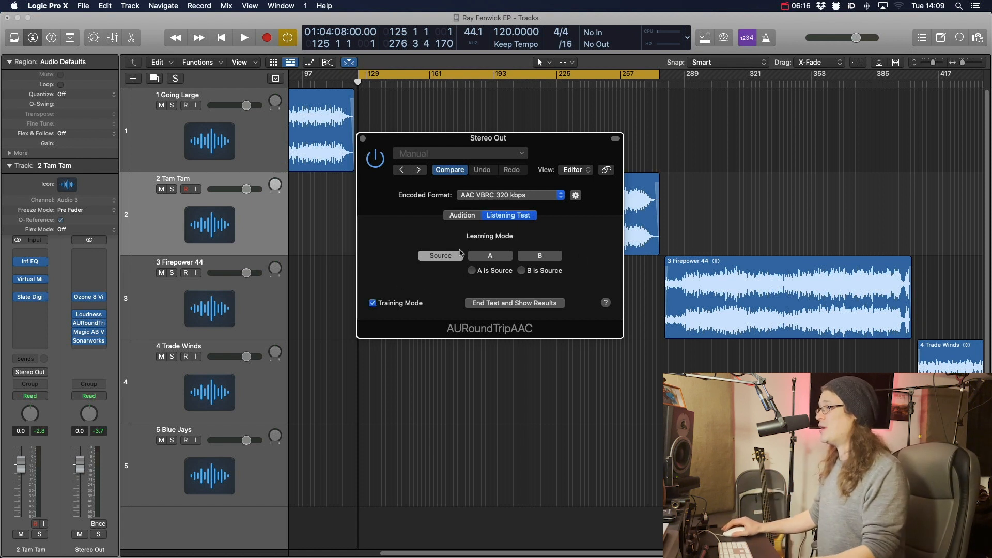
key("space")
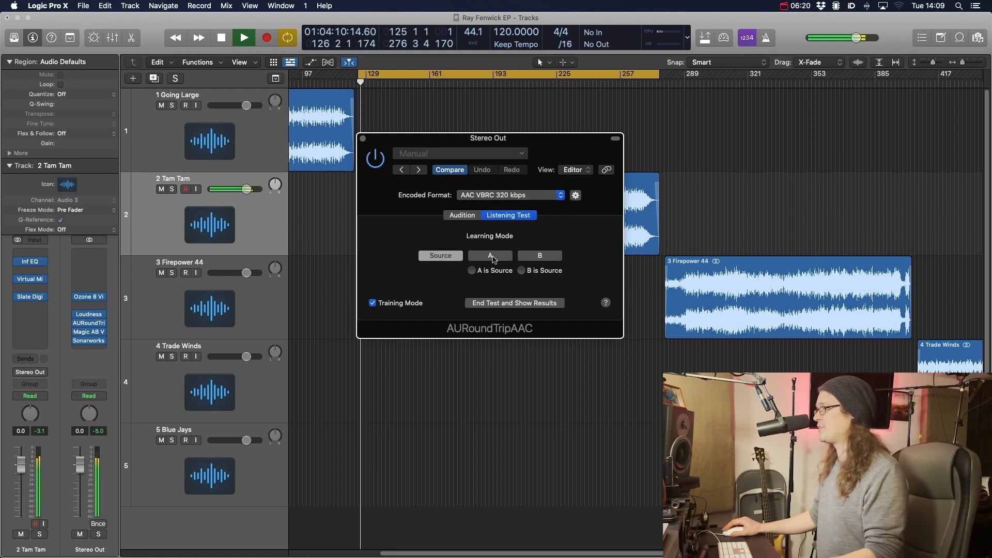
Step: Audition A and B in the 320 kbps listening test and answer that A is the source
left_click(493, 256)
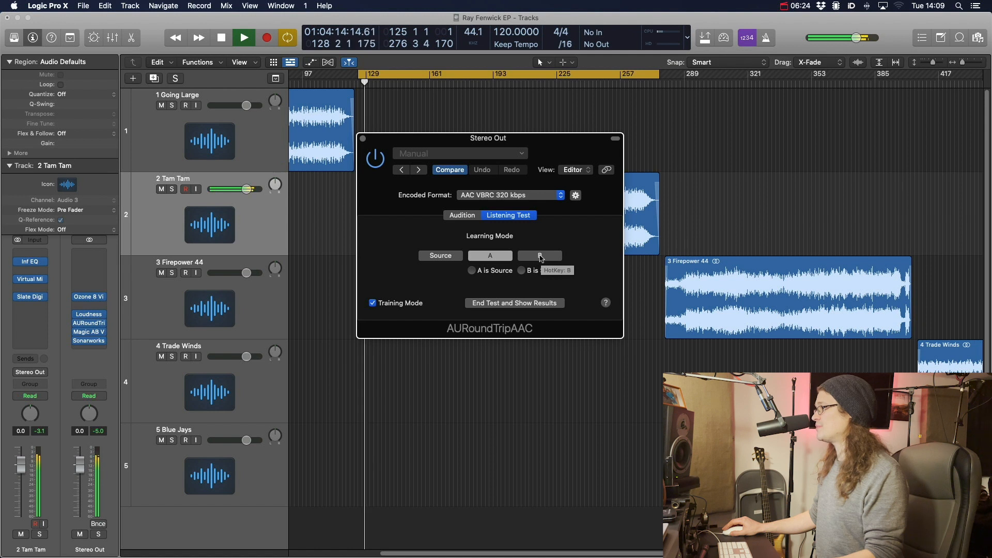
left_click(542, 257)
left_click(493, 257)
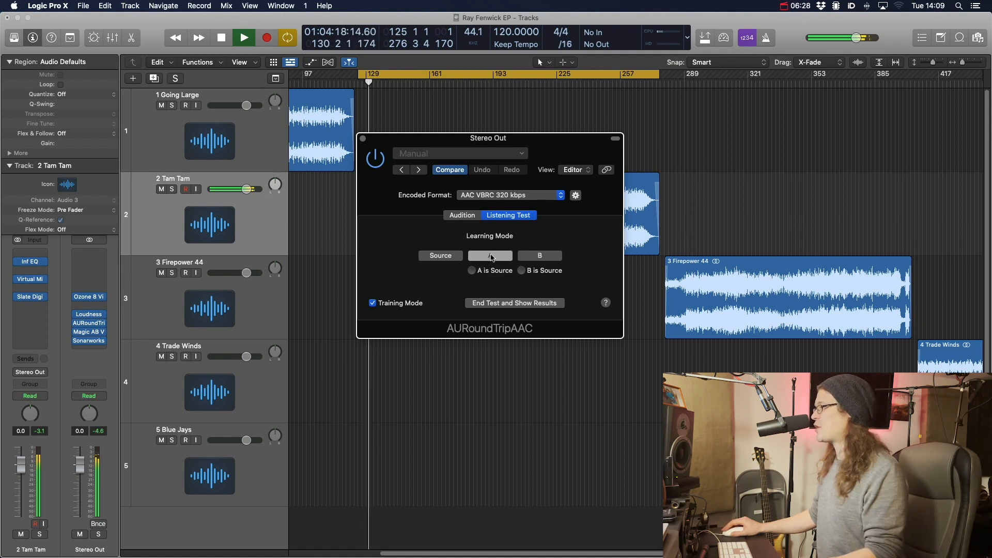
left_click(472, 272)
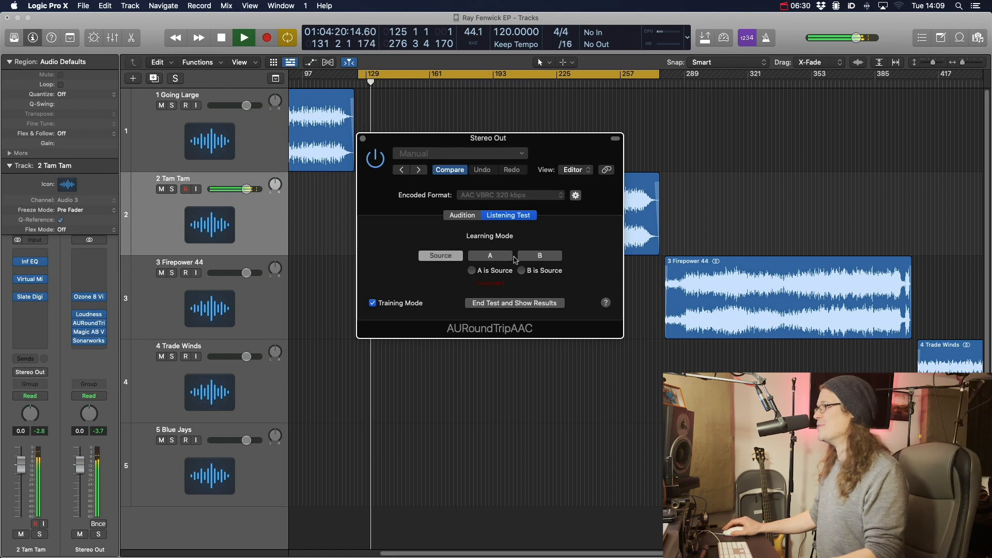
Step: Compare A with B in the second 320 kbps round and choose A as the source again
left_click(499, 258)
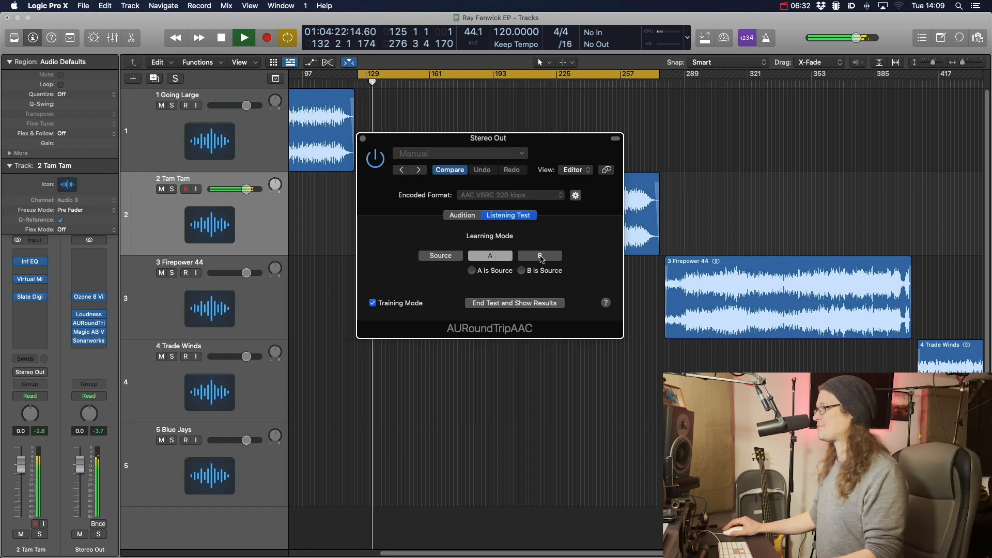
left_click(538, 257)
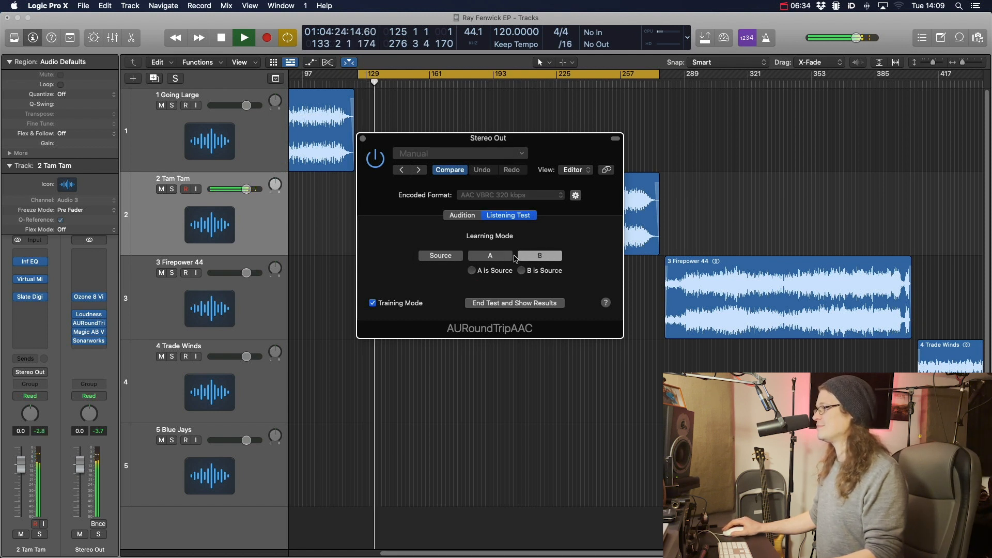
left_click(474, 271)
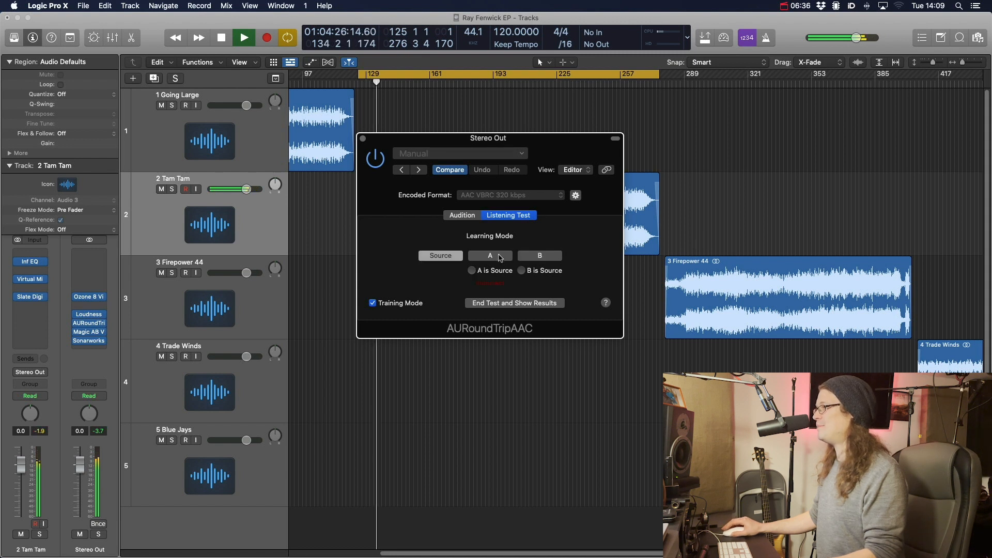
Step: Compare A and B in a third 320 kbps round, answer that B is the source, and stop playback
left_click(503, 256)
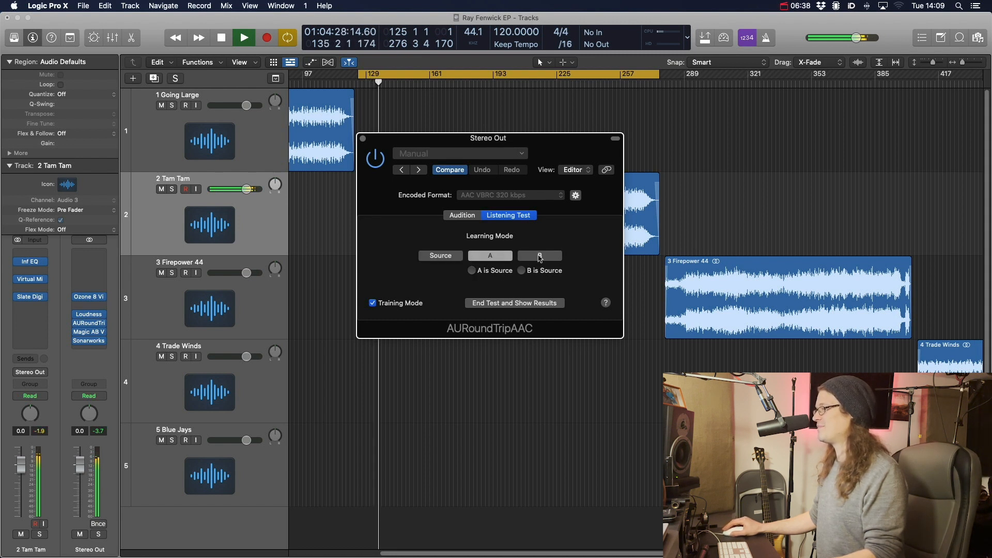
left_click(540, 257)
left_click(522, 270)
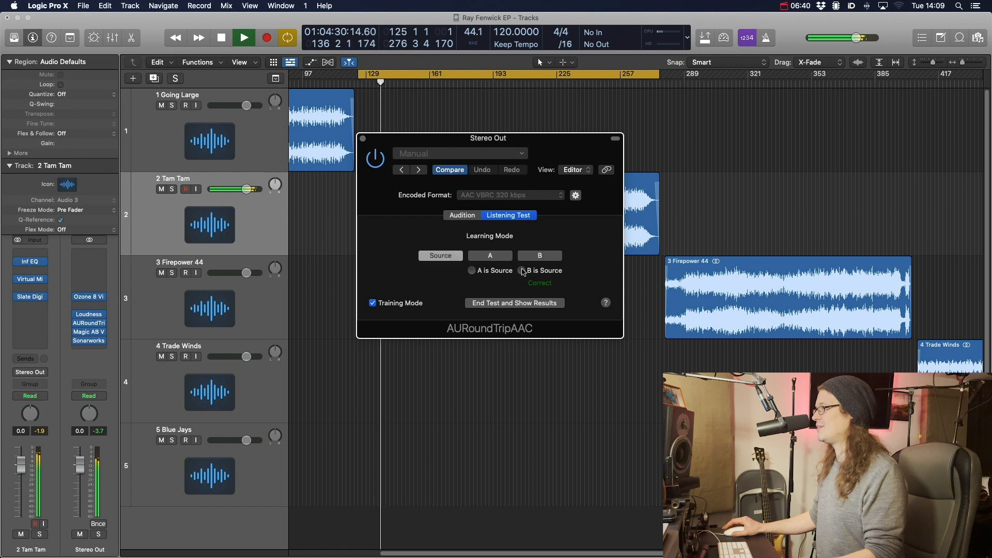
key("space")
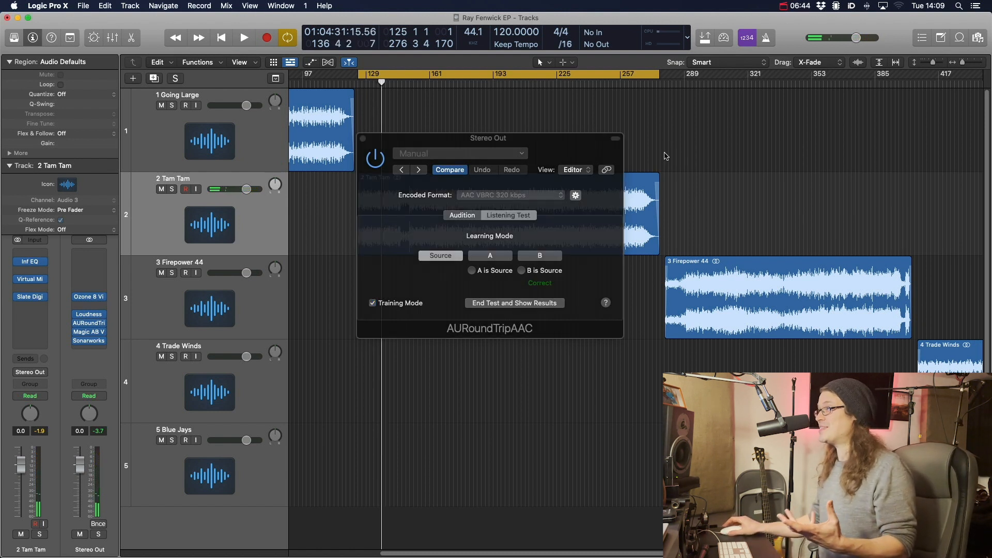
Step: End the 320 kbps listening test and dismiss its results
left_click(530, 201)
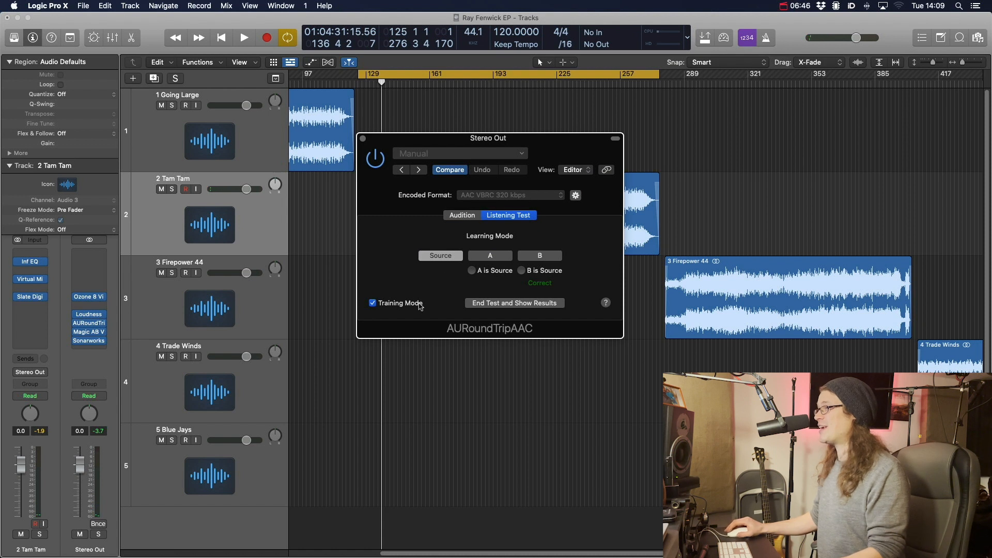
left_click(468, 304)
left_click(589, 247)
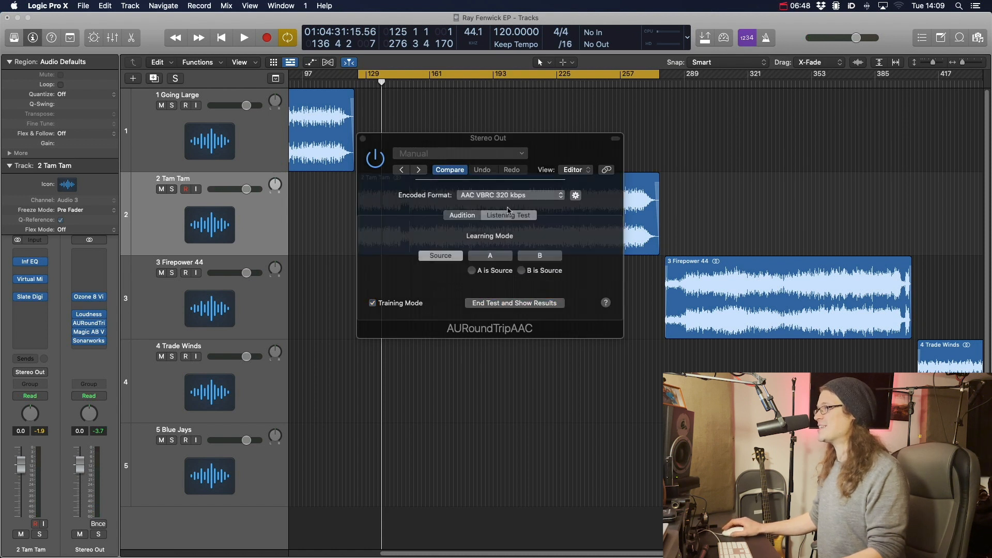
Step: Change the custom encoded format's base bit rate to 32 for the listening test
left_click(508, 195)
left_click(475, 220)
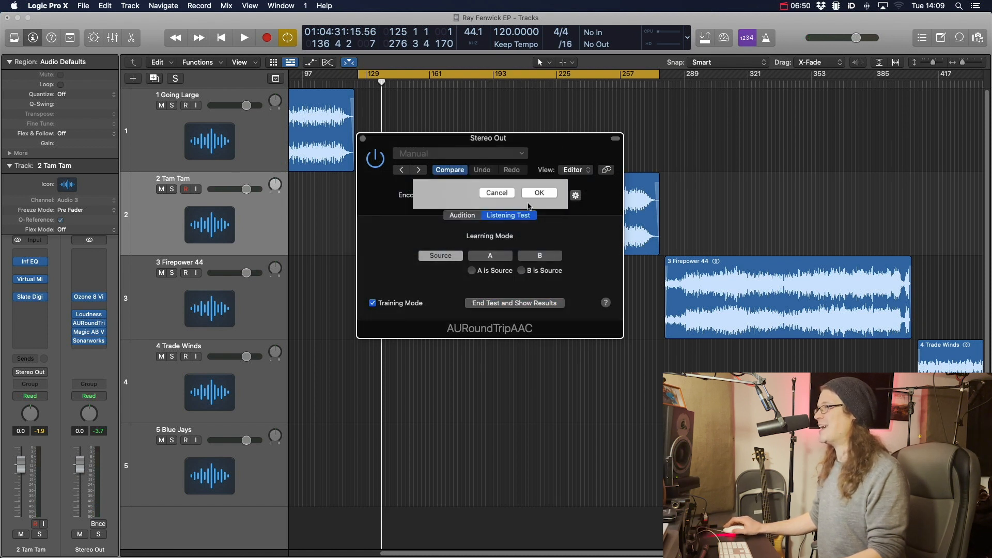
left_click(522, 236)
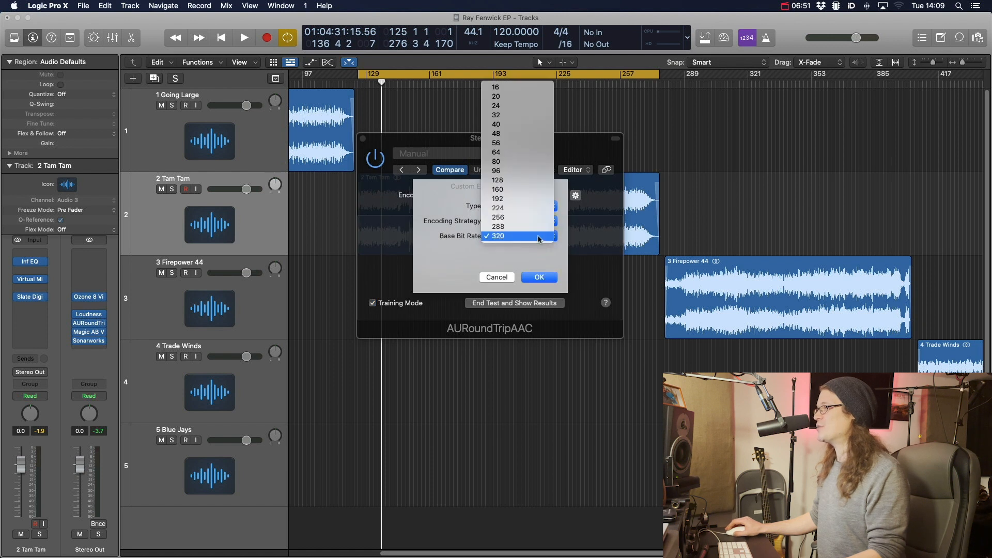
left_click(517, 125)
left_click(541, 276)
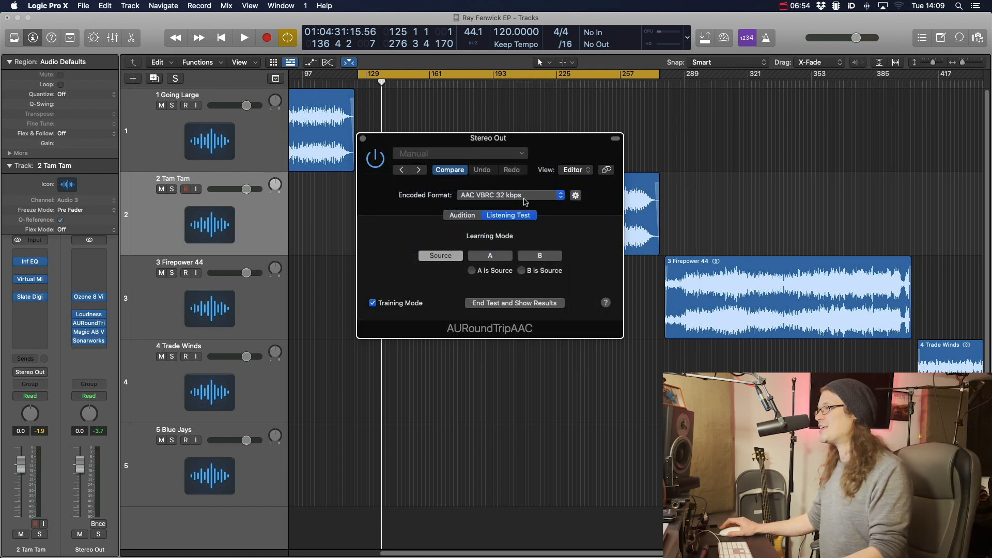
Step: Play the track, audition A and B against each other at 32 kbps, and answer that A is the source
left_click(490, 256)
key("space")
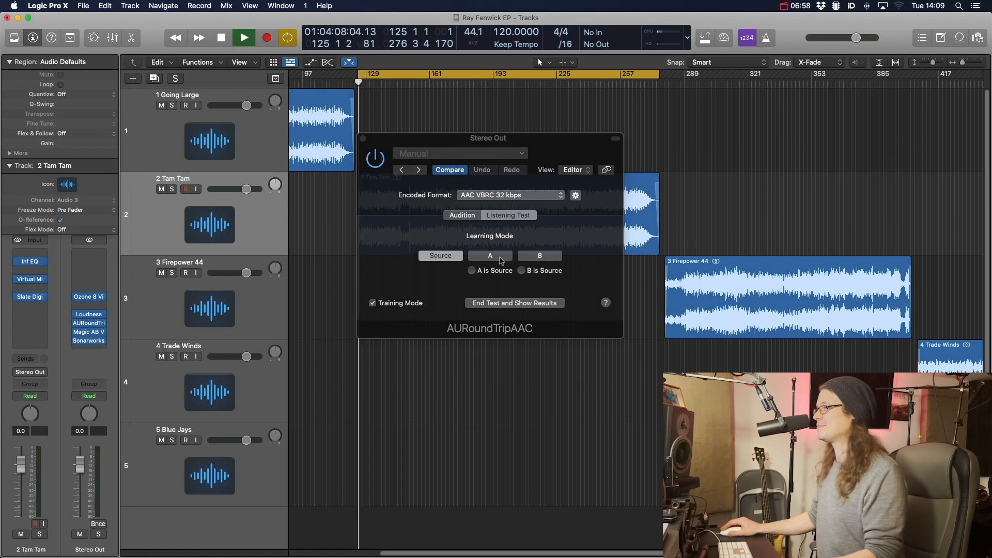
left_click(498, 259)
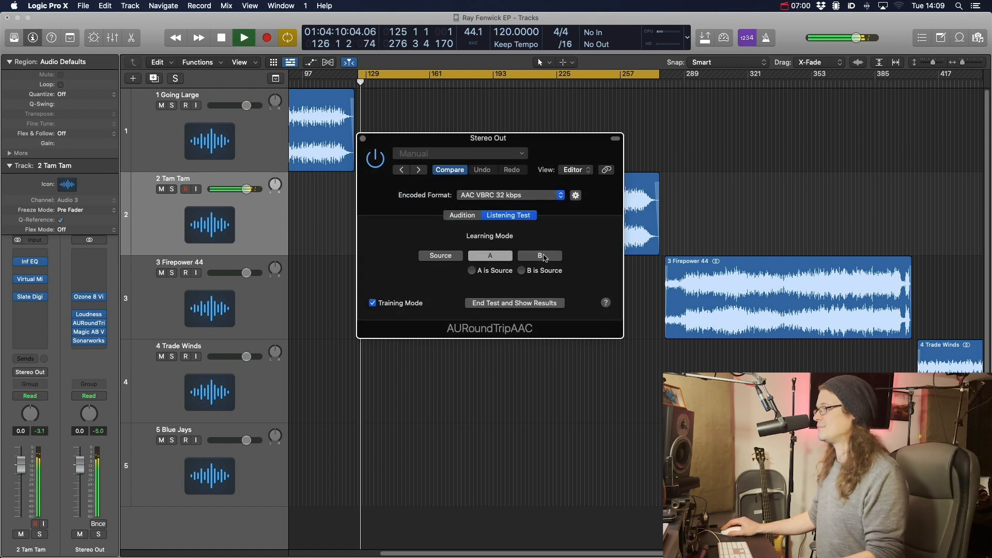
left_click(541, 257)
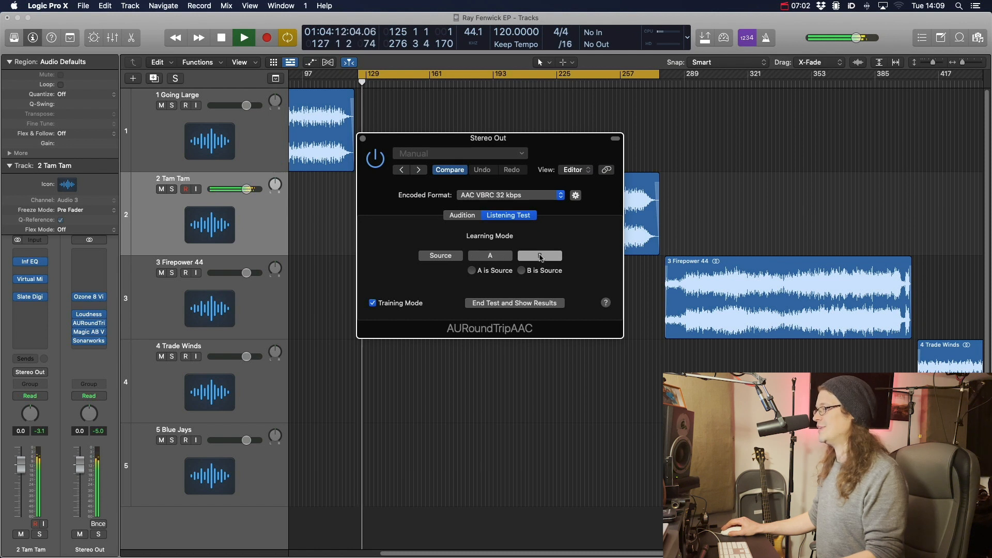
left_click(494, 257)
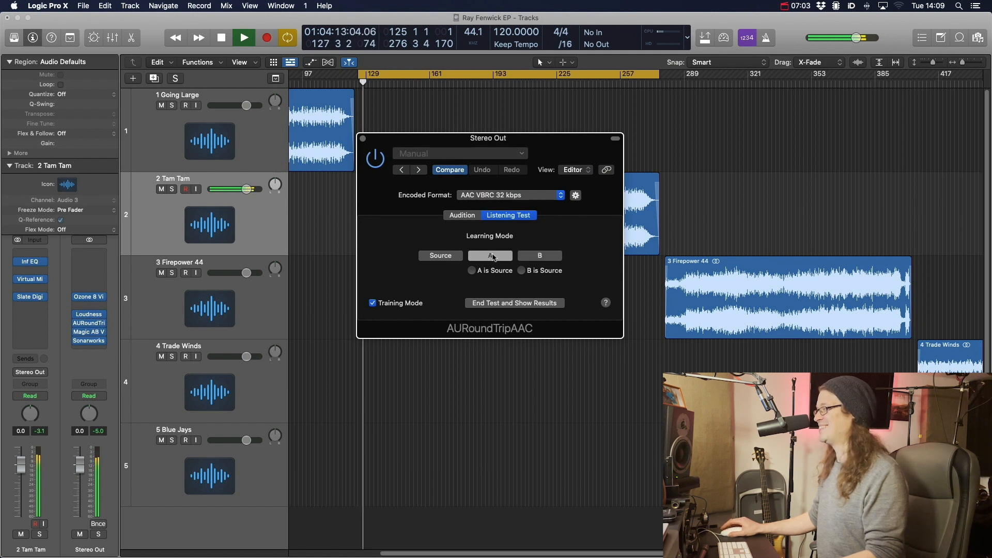
left_click(474, 272)
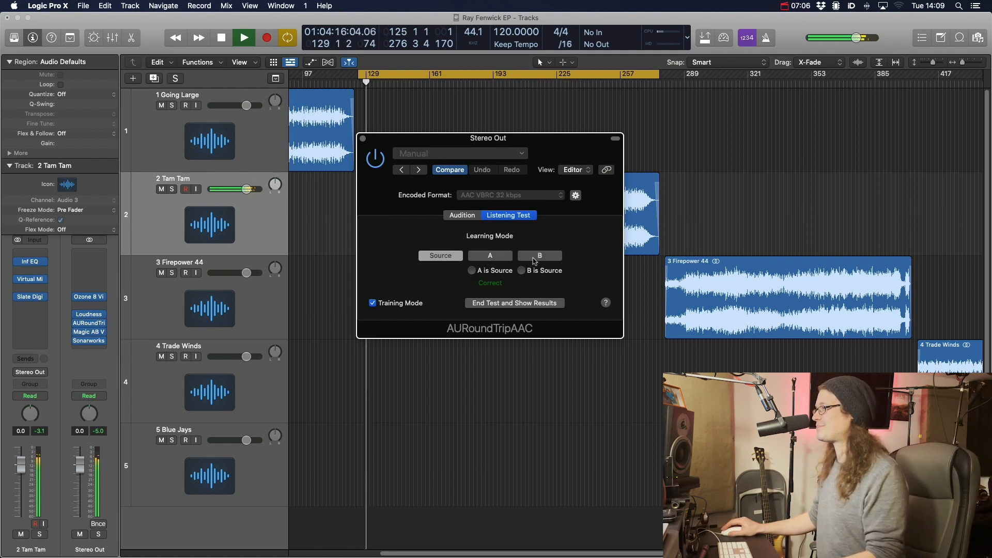
Step: Compare B with A in the second 32 kbps round and answer that B is the source
left_click(539, 257)
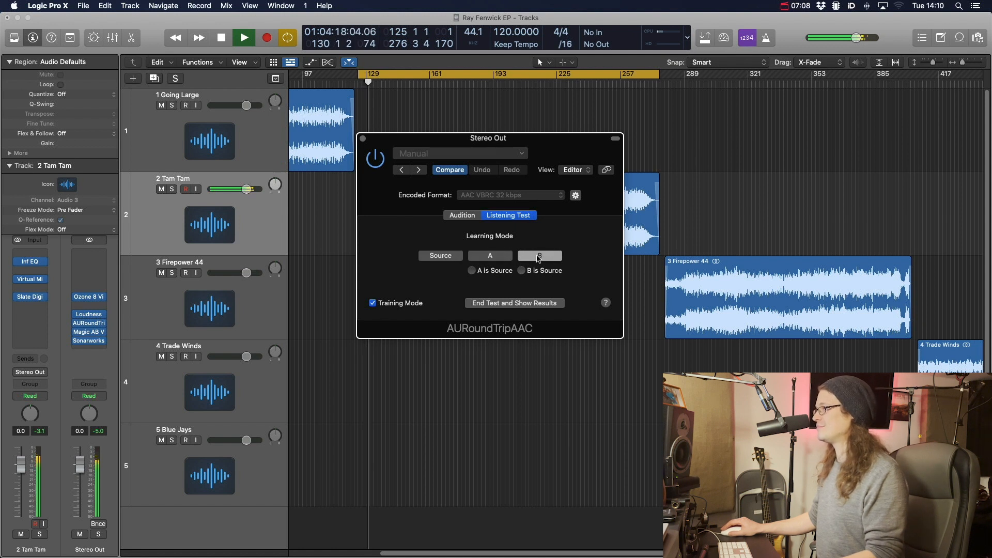
left_click(495, 257)
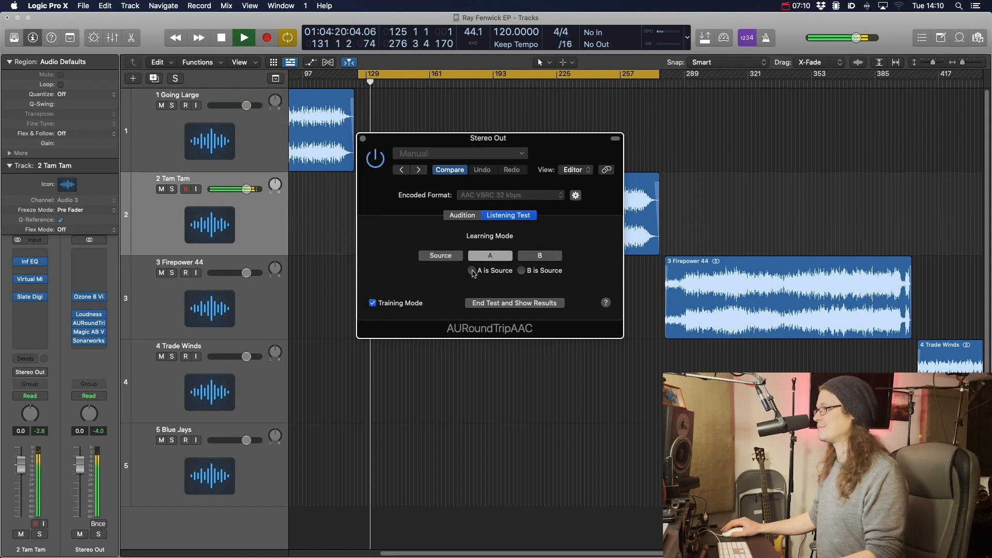
left_click(473, 271)
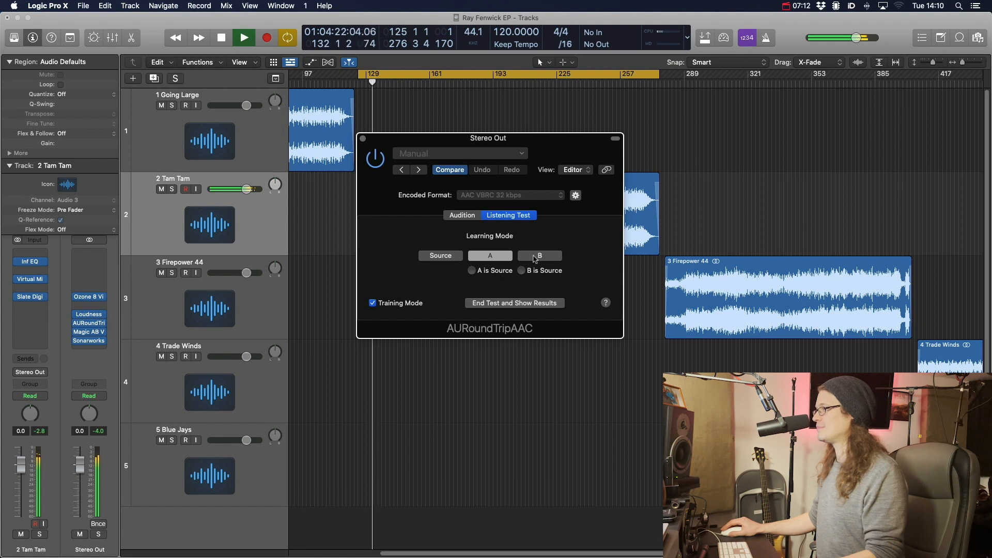
left_click(522, 271)
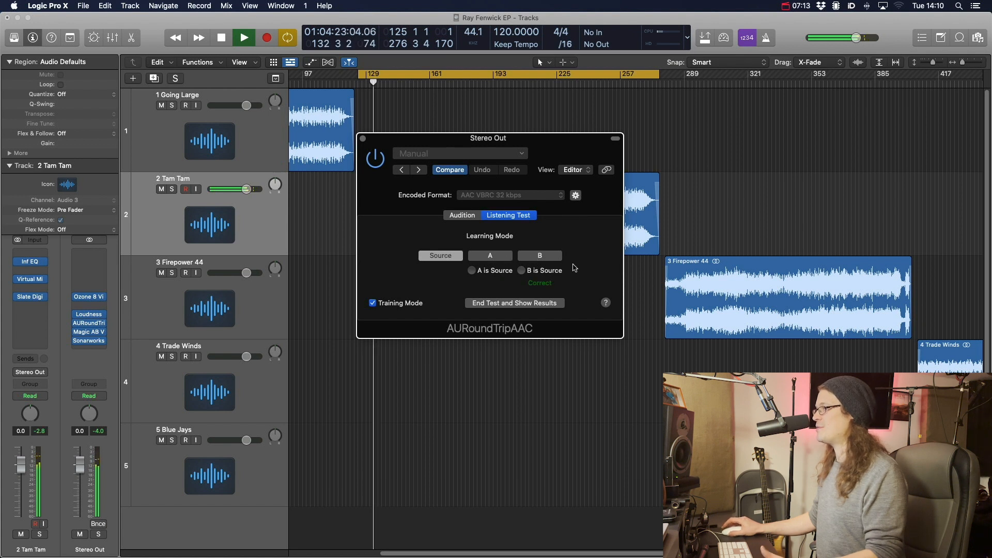
Step: Stop playback, end the 32 kbps listening test, and dismiss its results without saving them to a file
left_click(675, 231)
key("space")
left_click(538, 304)
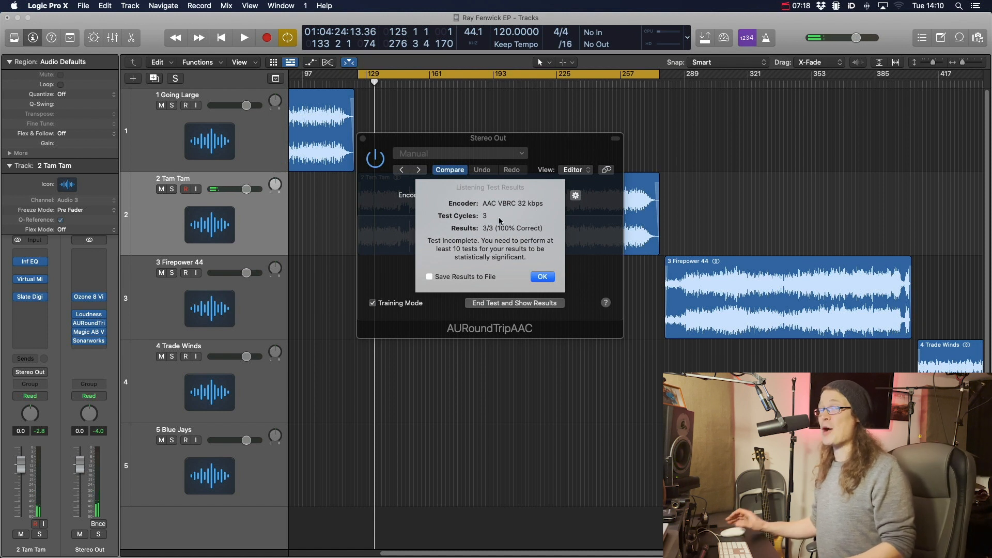
left_click(542, 278)
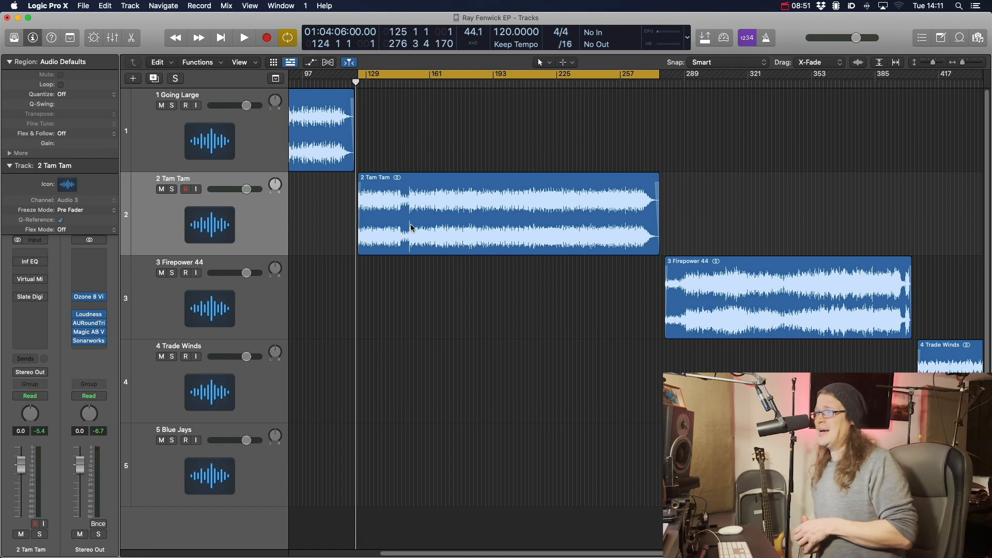
Step: Open Selection-Based Processing for the 2 Tam Tam region and move its window aside
right_click(407, 208)
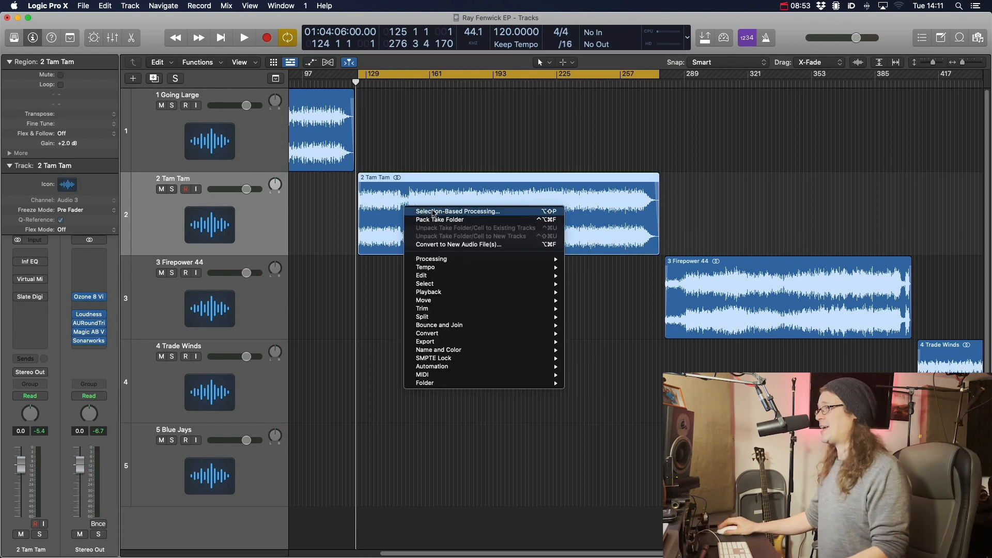
mouse_move(459, 261)
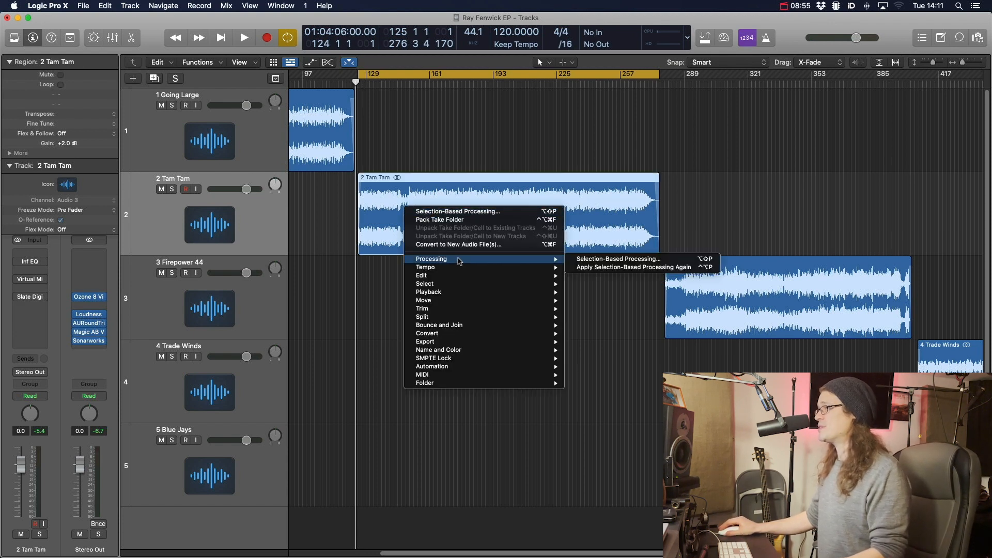
left_click(492, 212)
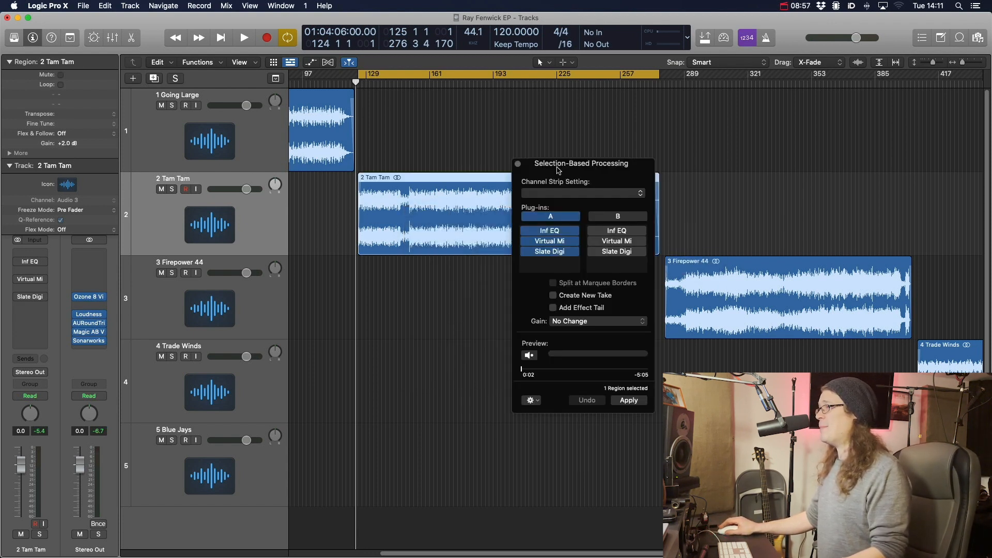
left_click_drag(569, 170, 588, 153)
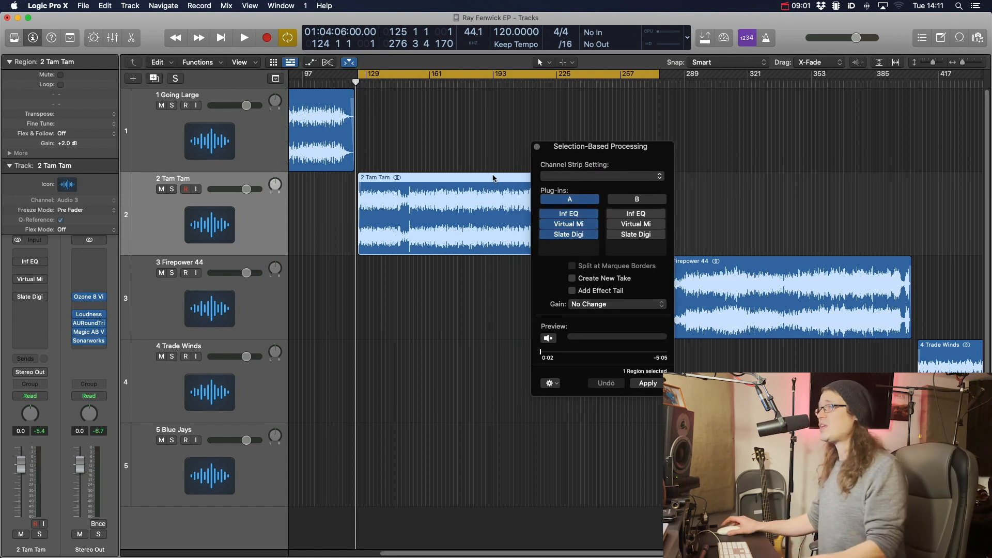
Step: Compare the Inf EQ settings in plug-in sets A and B, then close both EQ windows
mouse_move(23, 300)
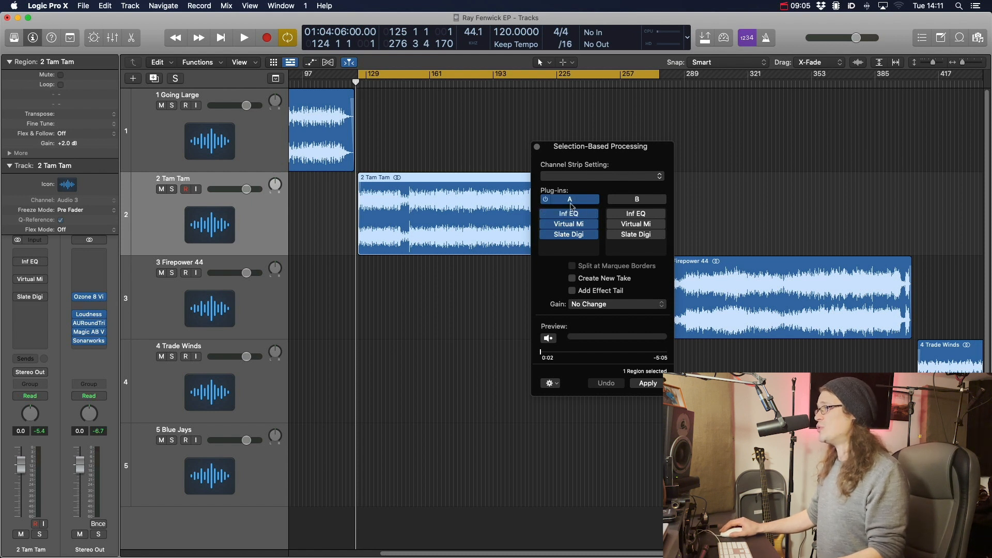
mouse_move(570, 239)
mouse_move(640, 214)
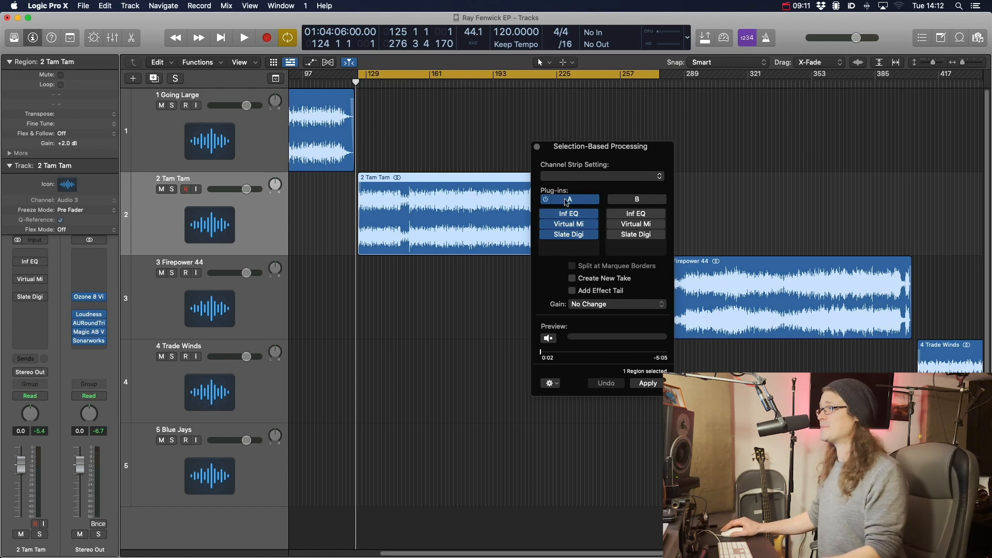
left_click(571, 215)
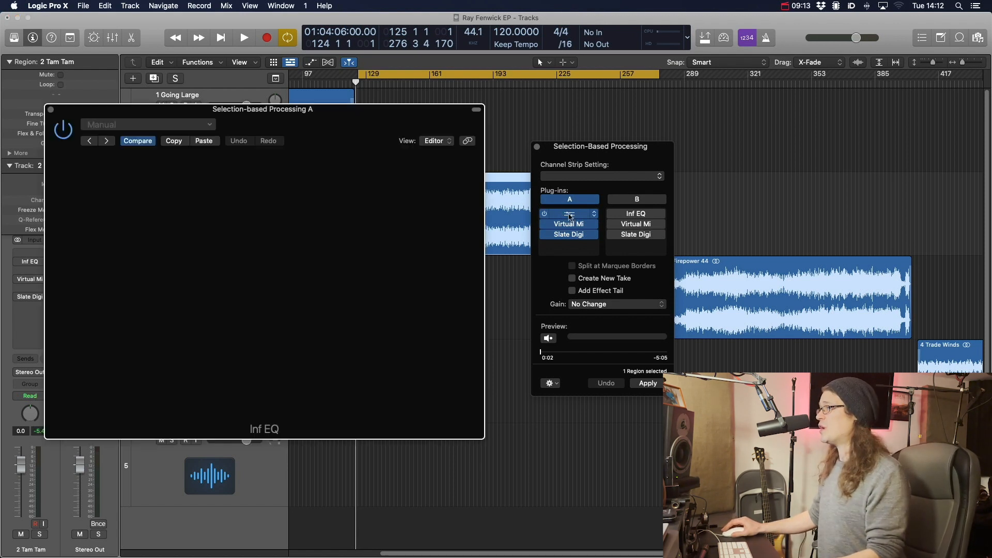
left_click(640, 217)
left_click_drag(615, 136, 653, 124)
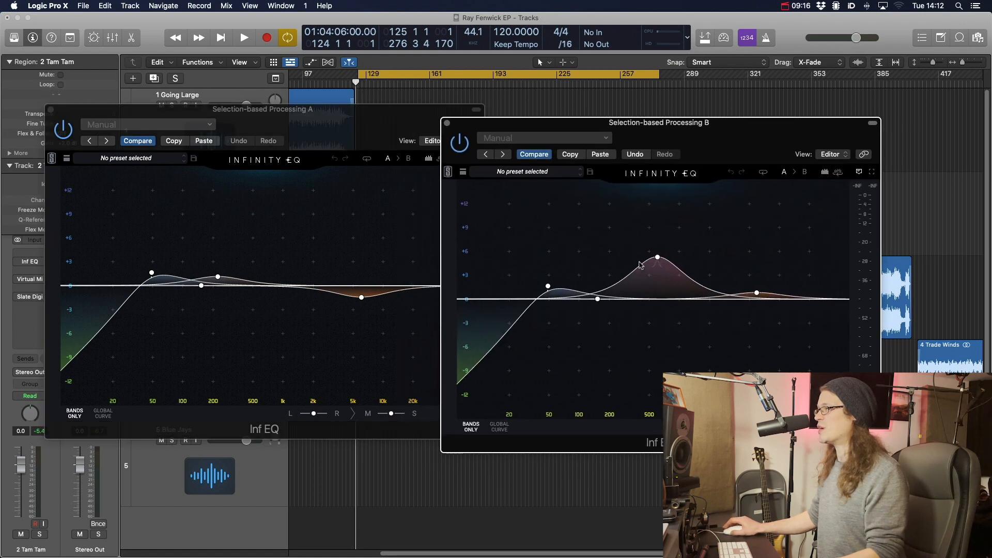
left_click(448, 124)
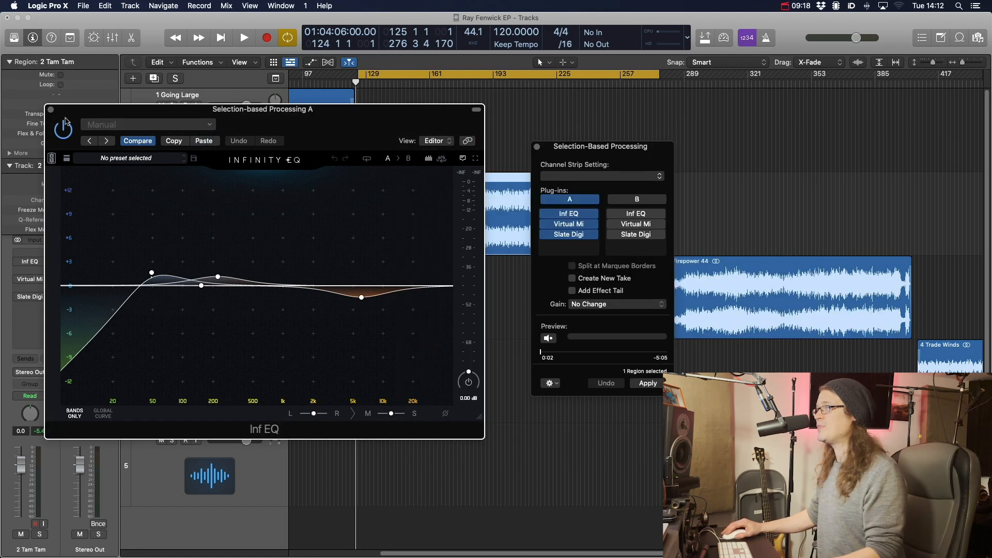
left_click(52, 111)
left_click_drag(546, 147, 508, 119)
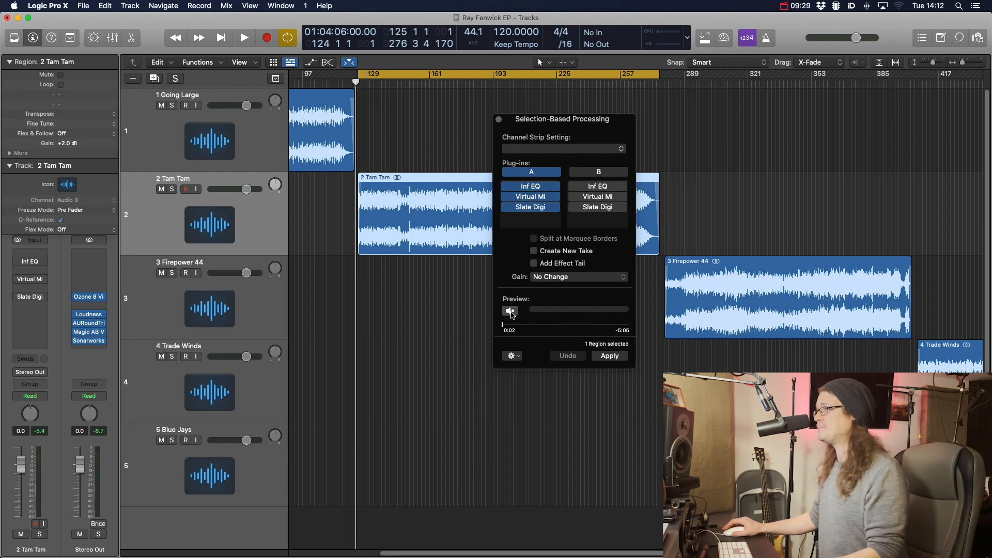
Step: Preview the 2 Tam Tam region while alternating between plug-in sets A and B, ending on A, and stop playback
left_click(511, 313)
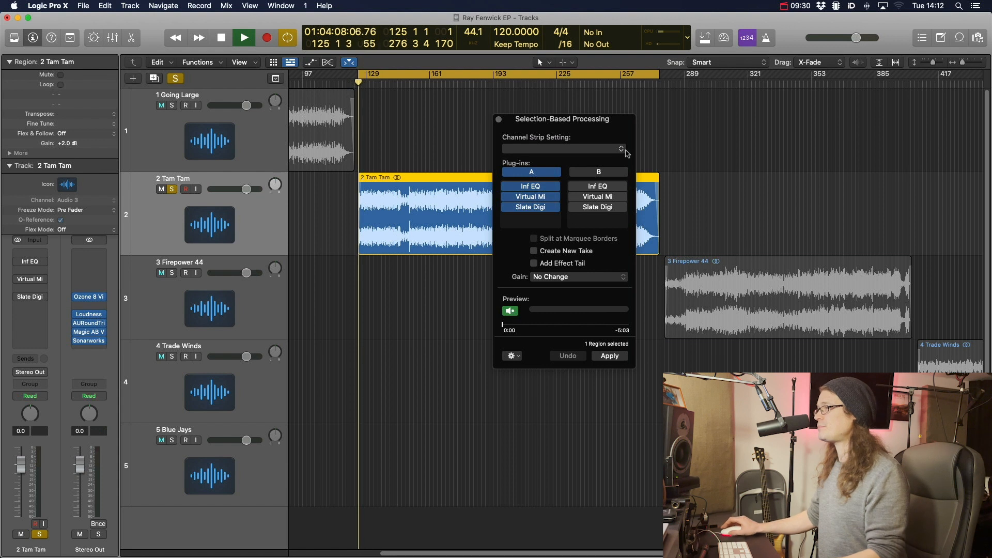
left_click(601, 176)
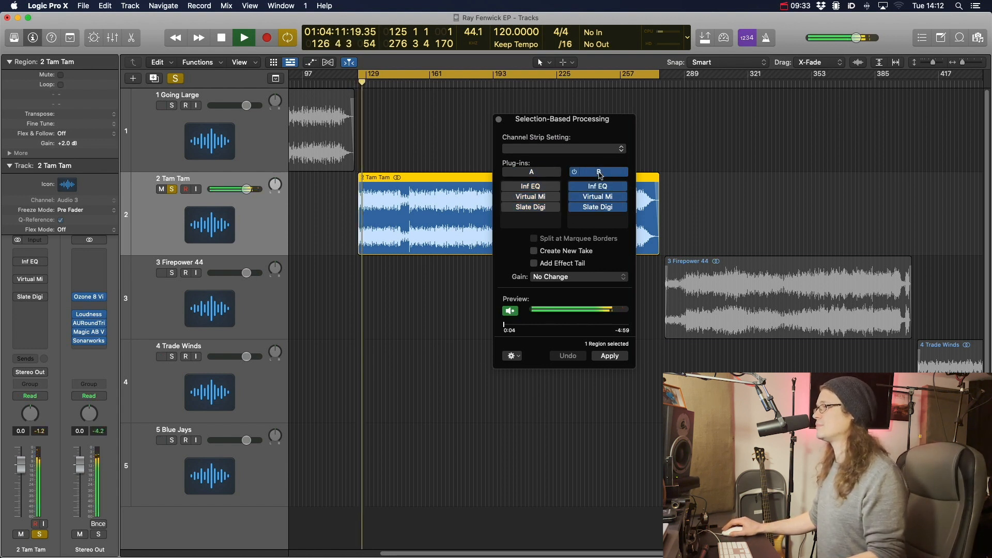
left_click(537, 173)
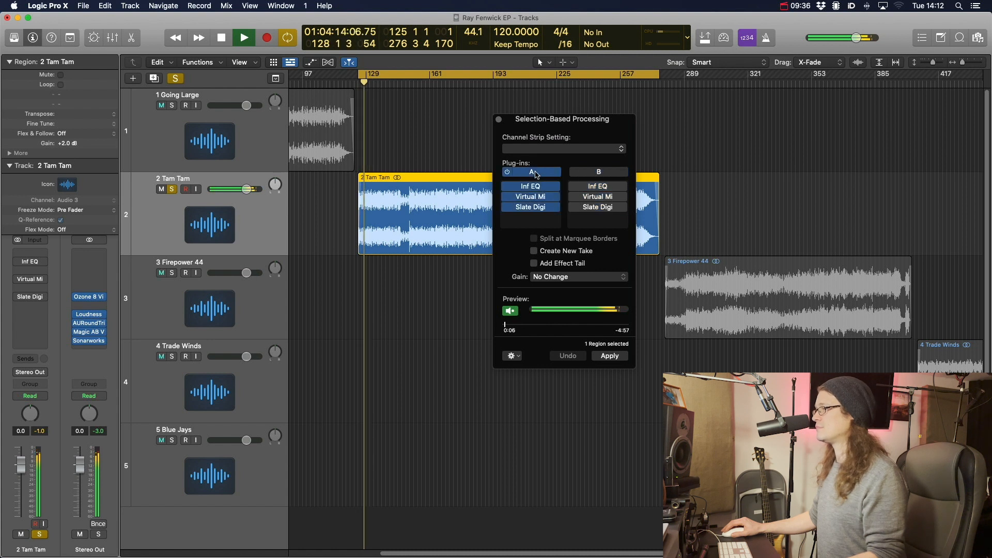
left_click(601, 174)
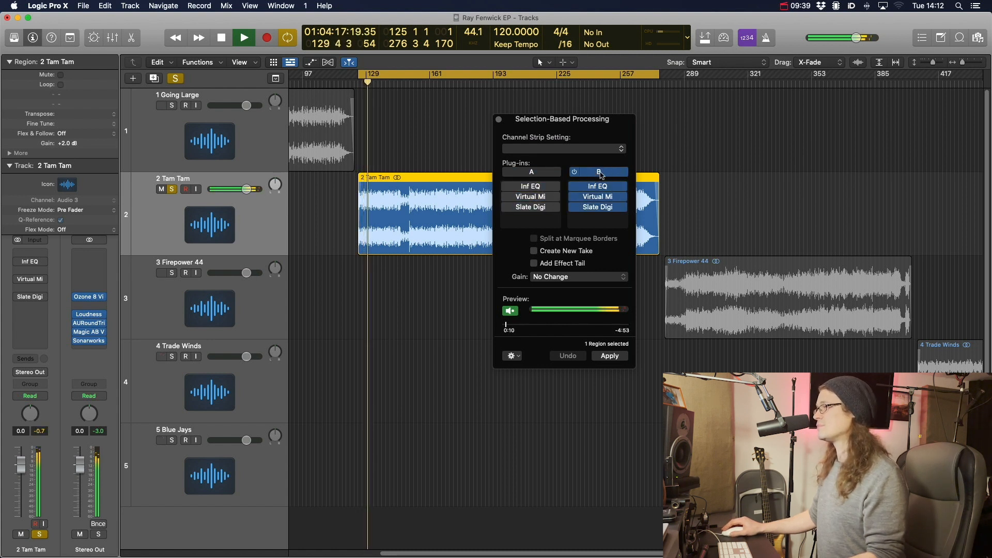
left_click(541, 174)
key("space")
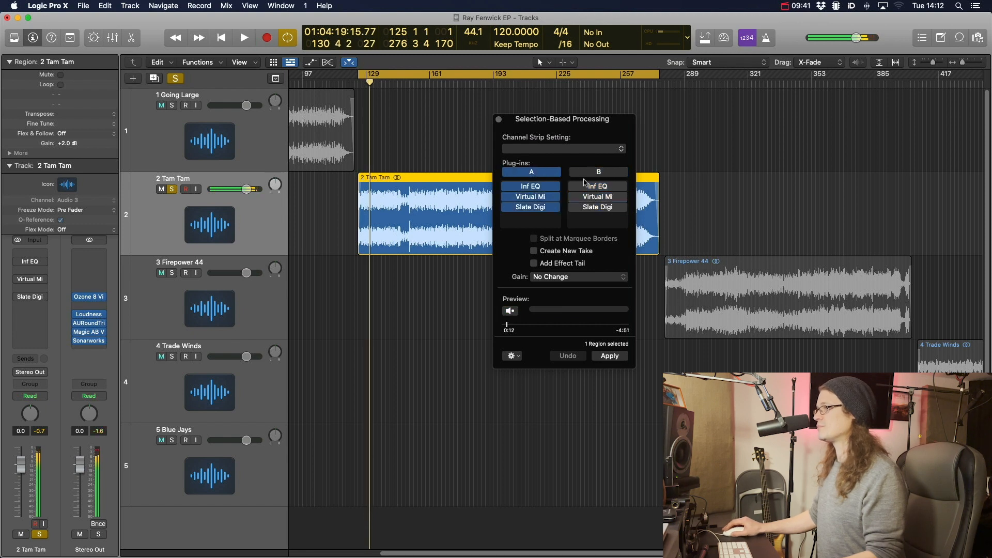
Step: Boost the high band of set B's Inf EQ to about +11.1 dB and close the EQ
left_click(598, 186)
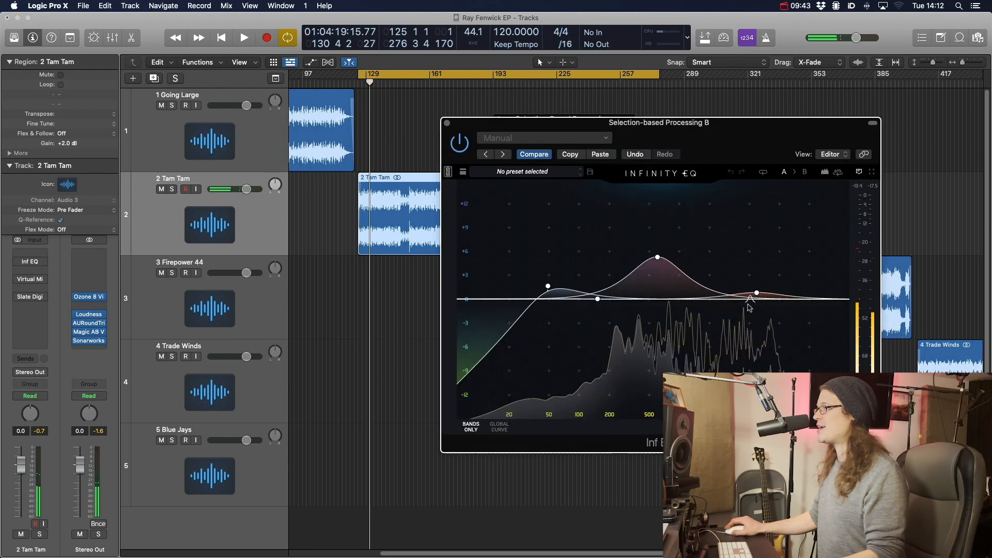
left_click_drag(750, 307, 773, 211)
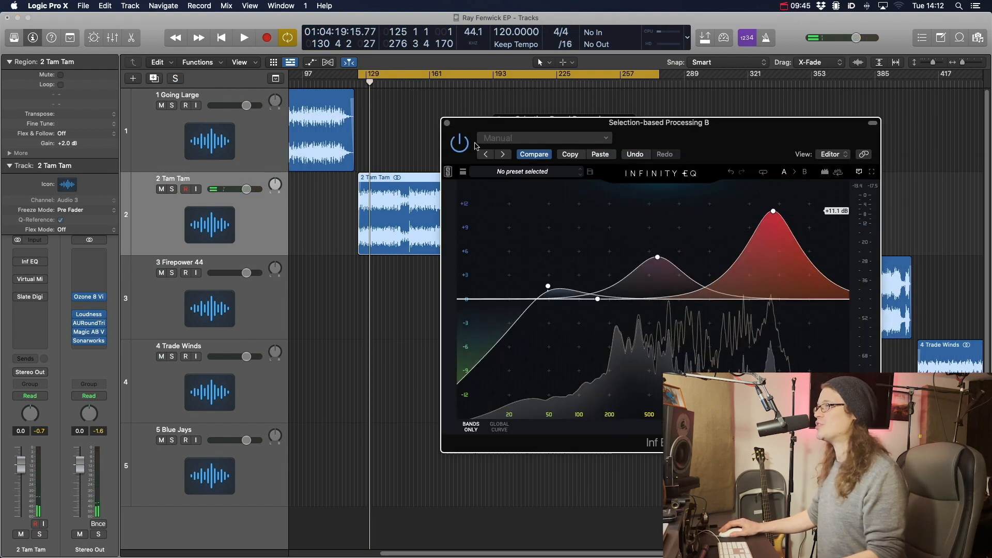
left_click(447, 123)
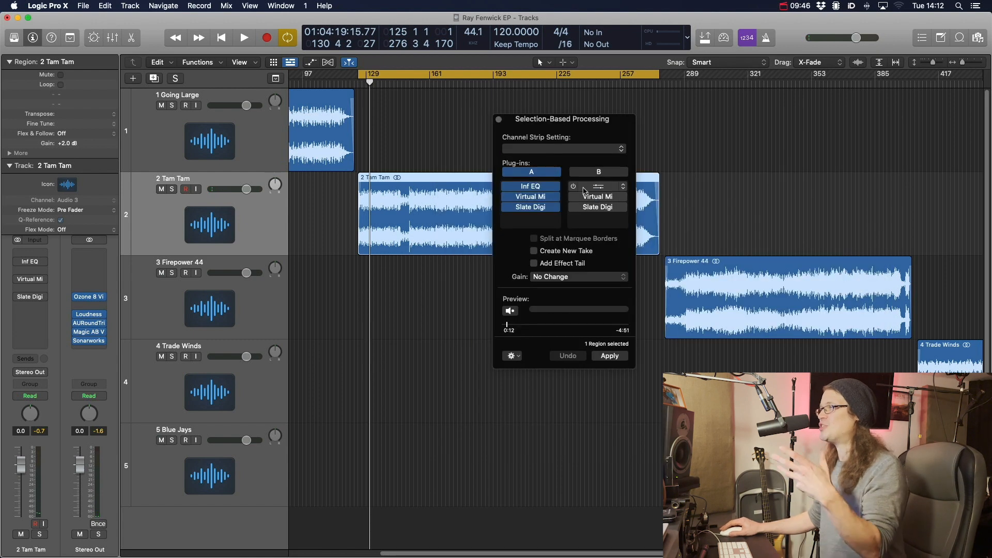
Step: Preview the region with set A against set B's exaggerated high boost, then stop playback and deselect the region
left_click(511, 312)
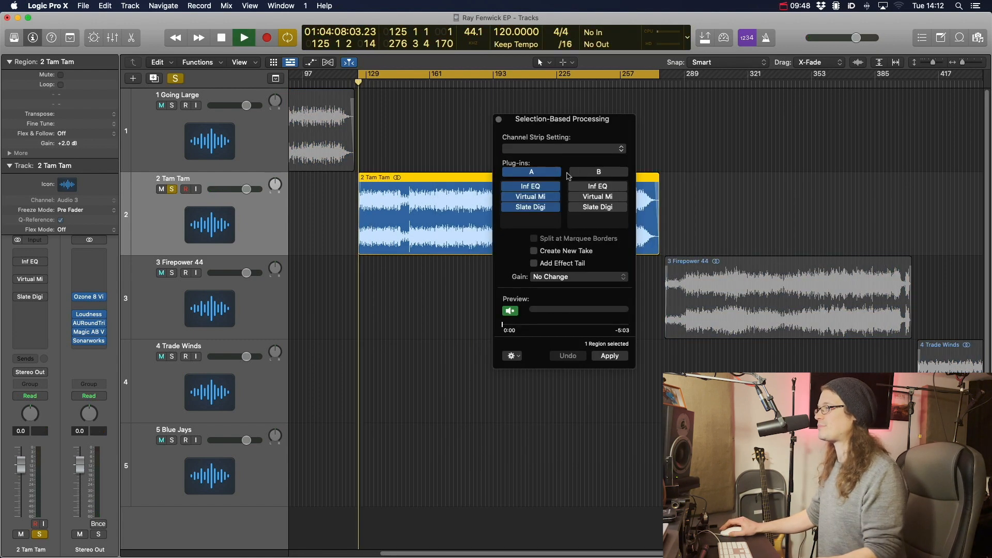
left_click(599, 173)
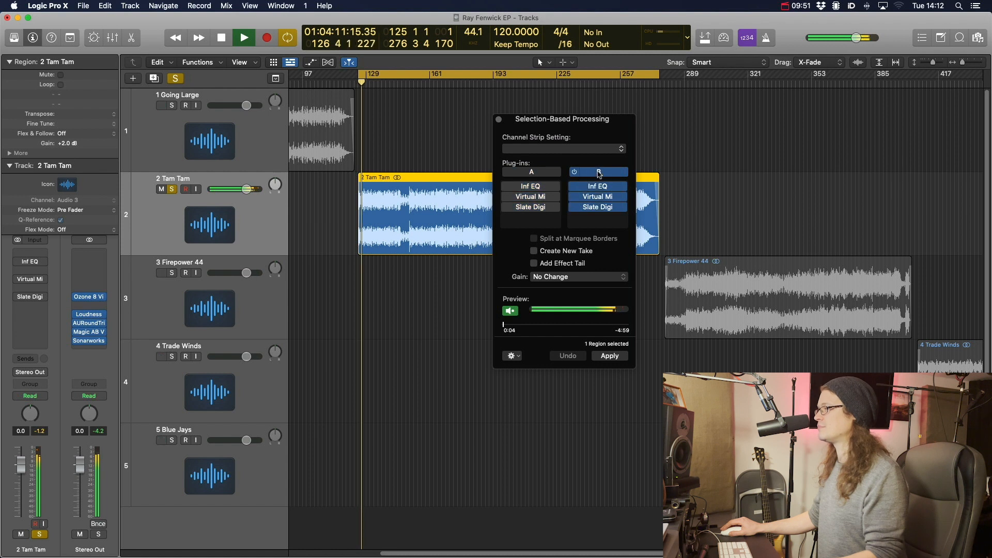
left_click(534, 173)
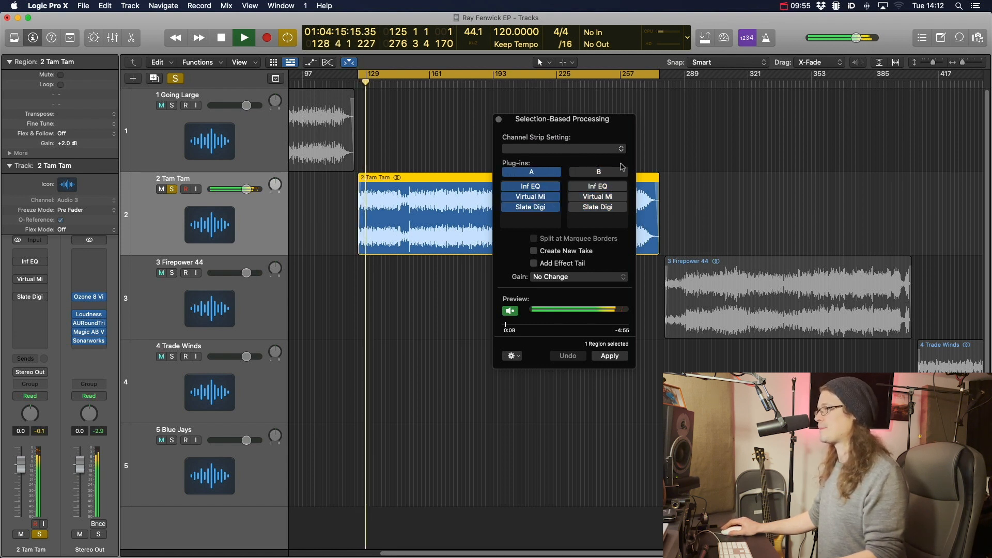
key("space")
left_click(703, 208)
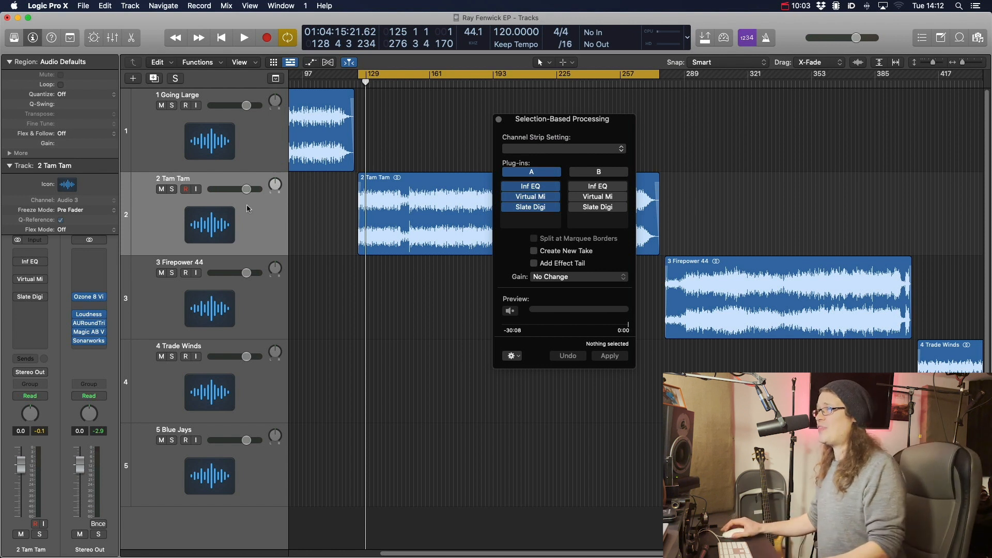
Step: Re-enable the three inserts on the 2 Tam Tam channel, then make plug-in set B active and close Selection-Based Processing
left_click_drag(18, 262, 18, 296)
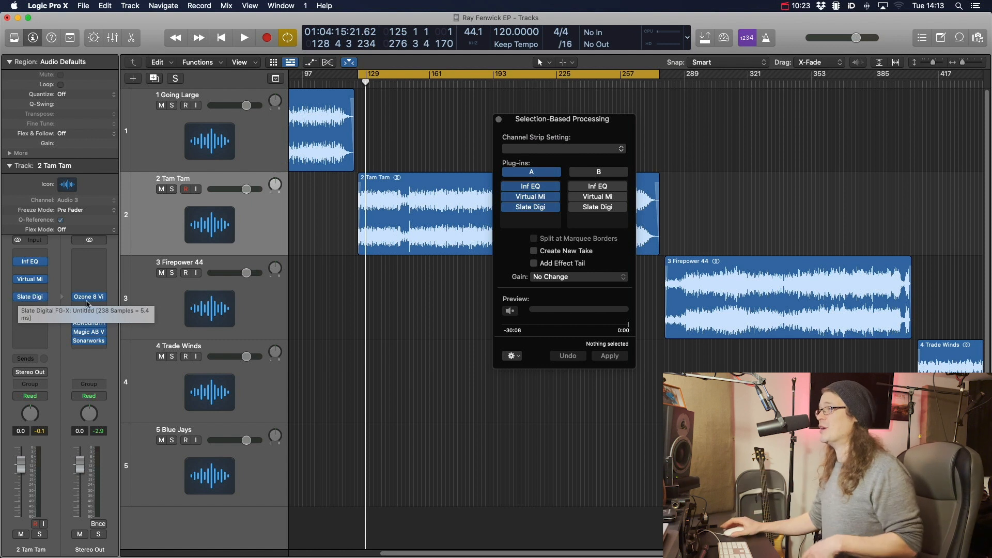
left_click(600, 172)
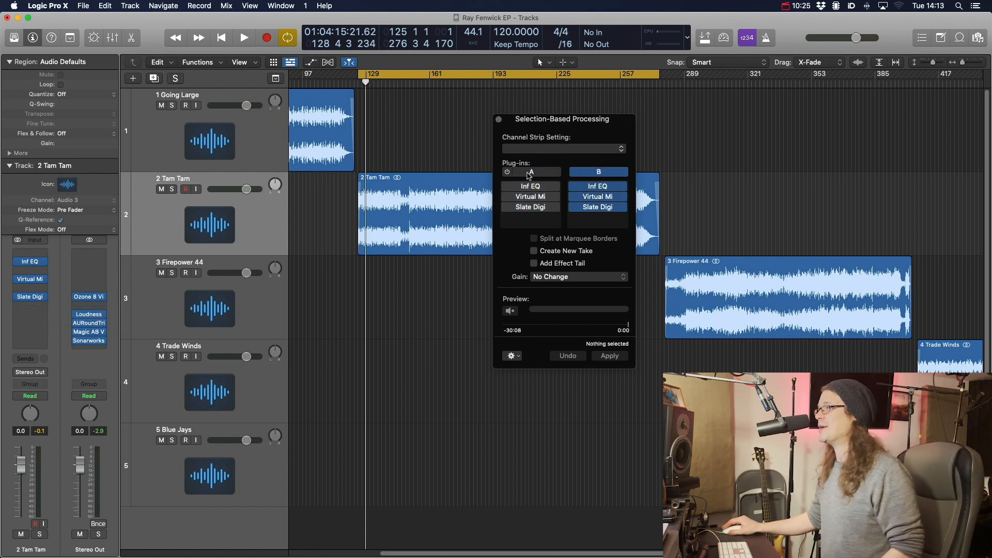
left_click(532, 172)
left_click(576, 174)
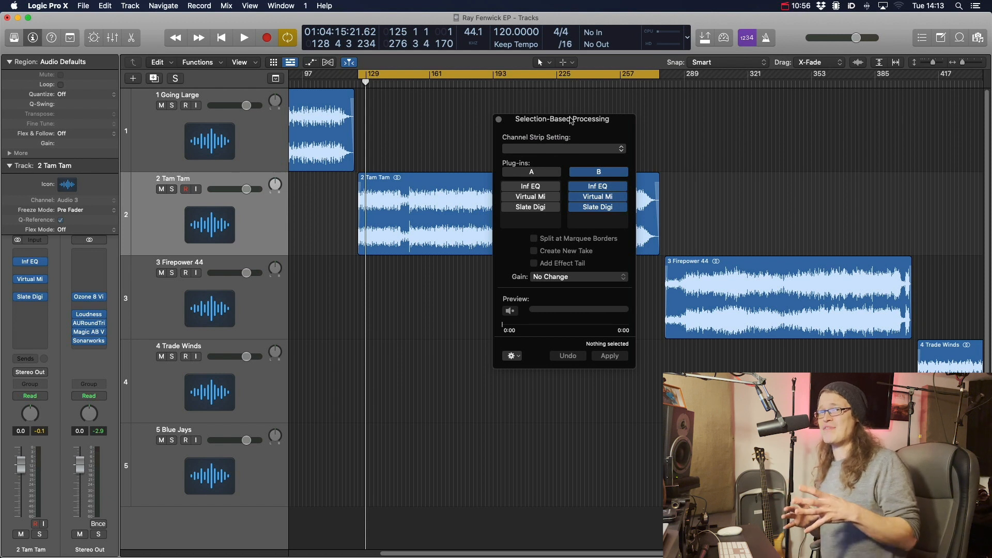
left_click(499, 120)
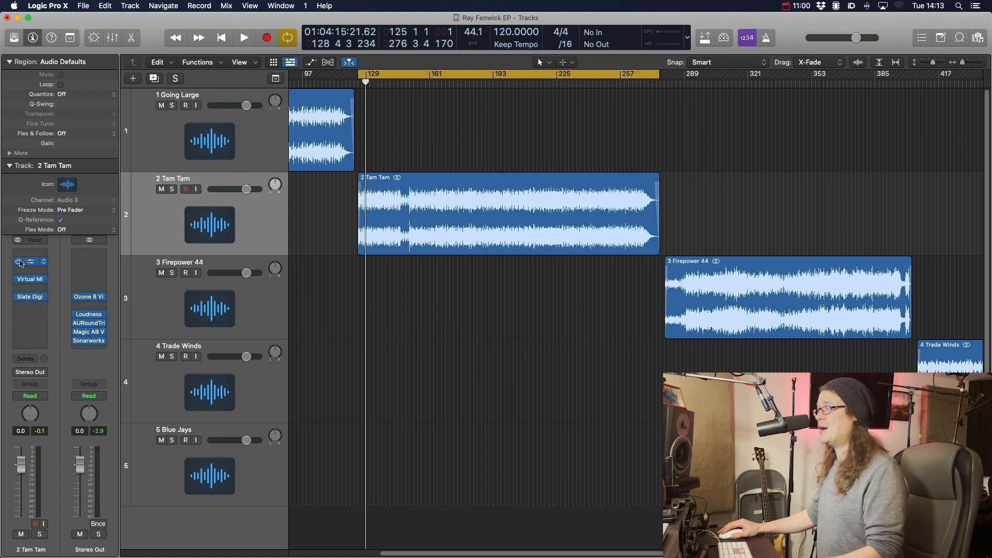
Step: Insert Logic's stereo Match EQ on the 2 Tam Tam channel, ahead of Inf EQ
left_click(39, 308)
mouse_move(83, 337)
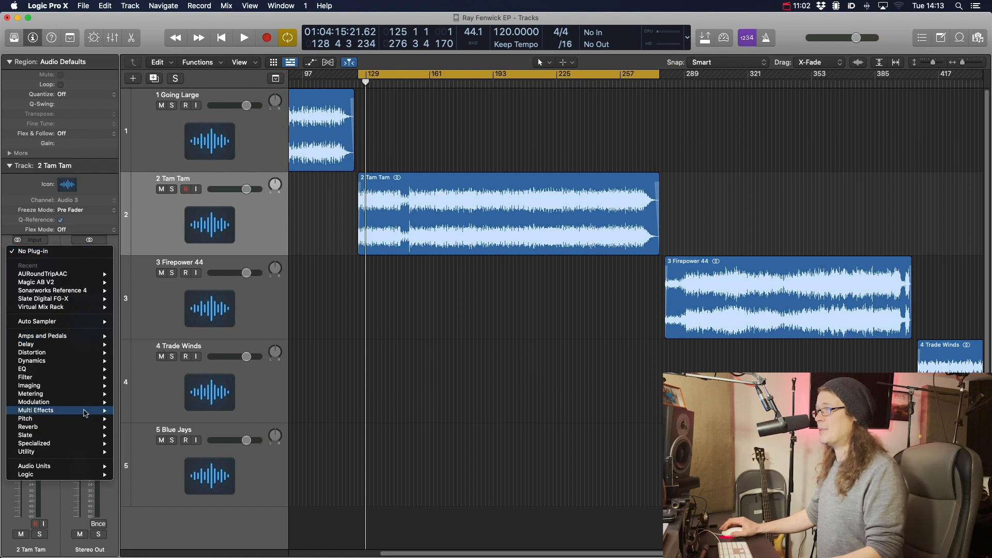
mouse_move(82, 373)
mouse_move(84, 474)
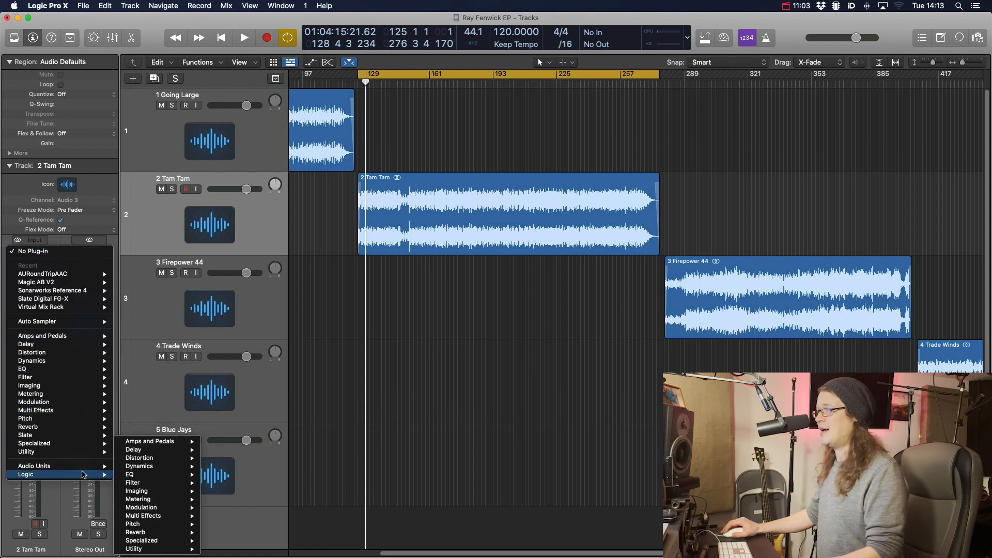
mouse_move(148, 474)
mouse_move(262, 494)
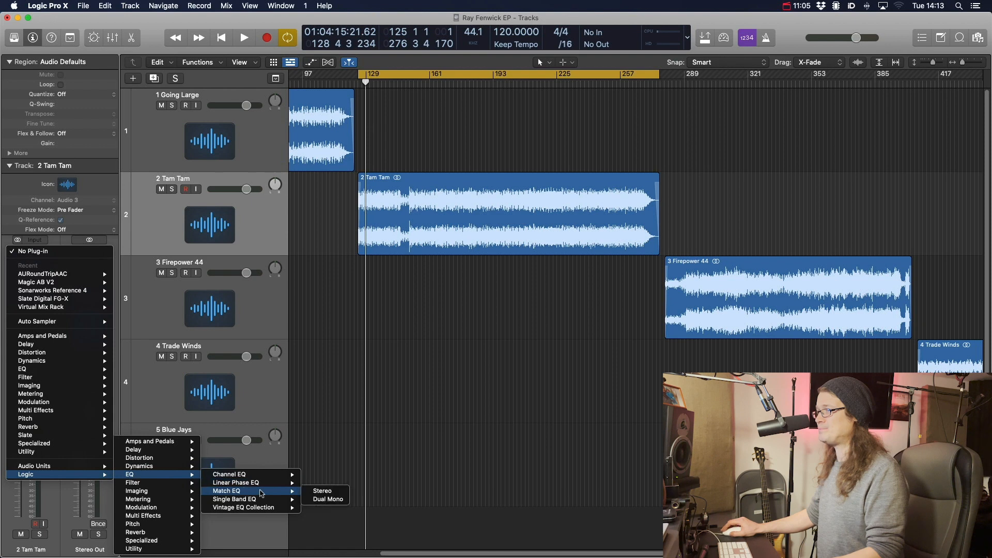
left_click(323, 491)
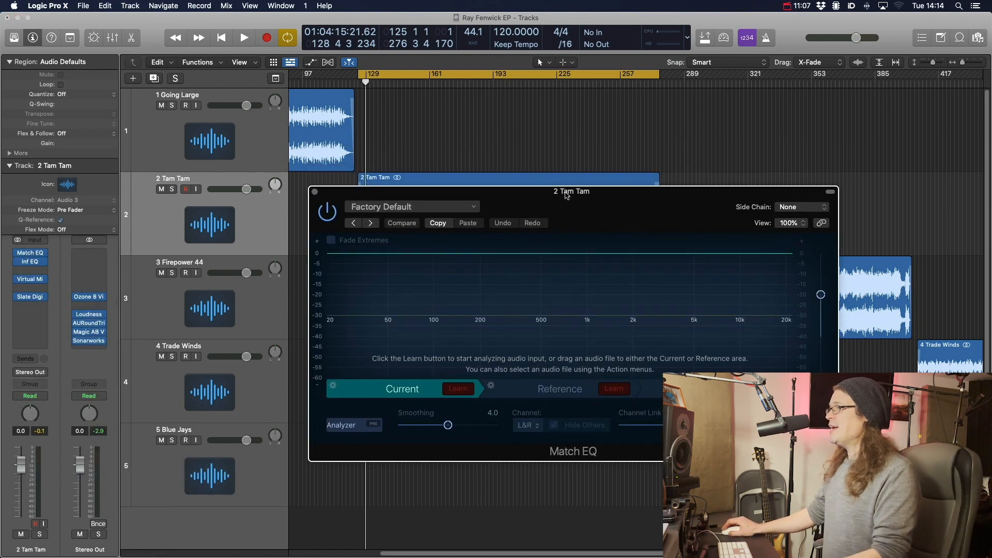
Step: Reposition the Match EQ window below the 2 Tam Tam region so the whole waveform is uncovered
left_click_drag(567, 195, 567, 193)
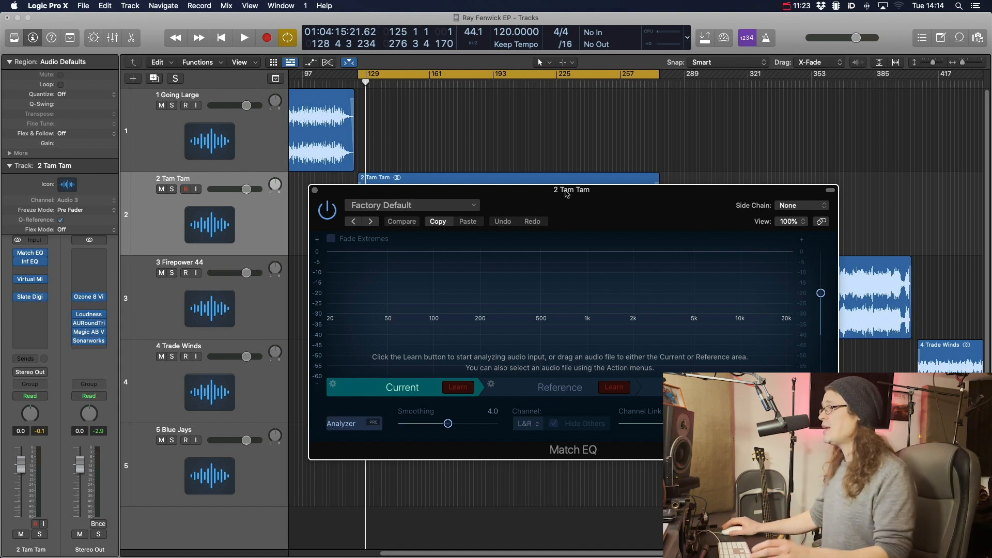
left_click_drag(567, 194, 642, 91)
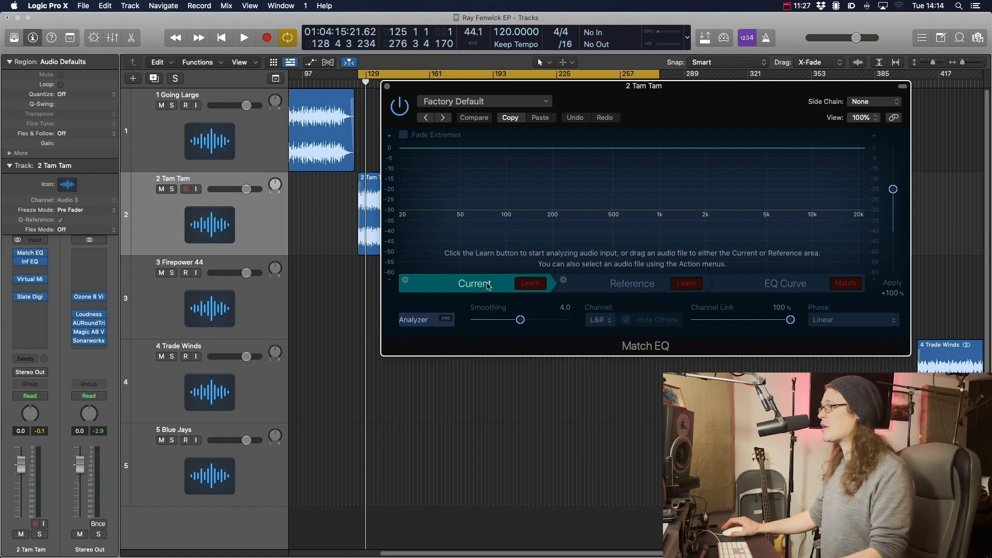
left_click_drag(649, 93, 638, 293)
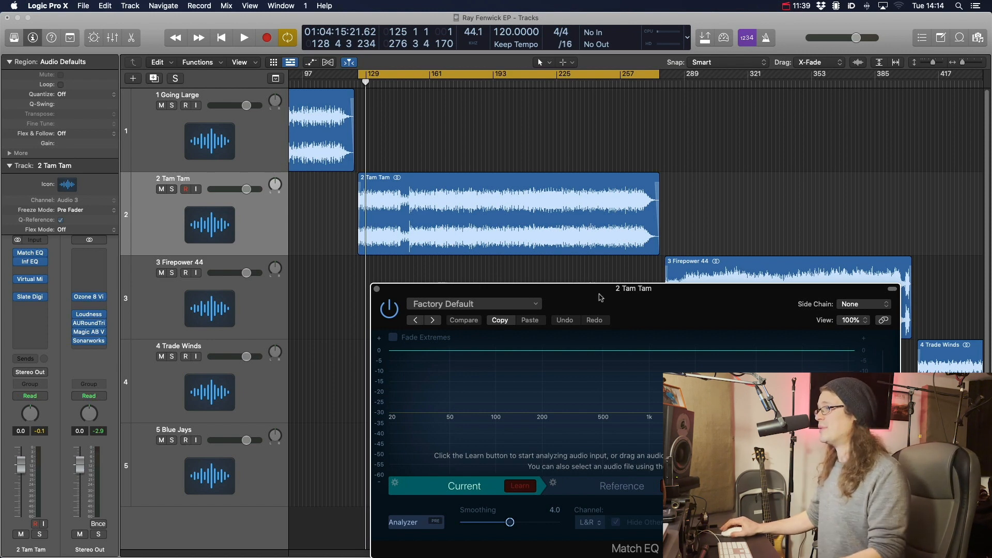
Step: Analyze the 2 Tam Tam region as Match EQ's Current spectrum and the 3 Firepower 44 region as its Reference
left_click_drag(600, 298, 662, 136)
left_click_drag(392, 222, 476, 248)
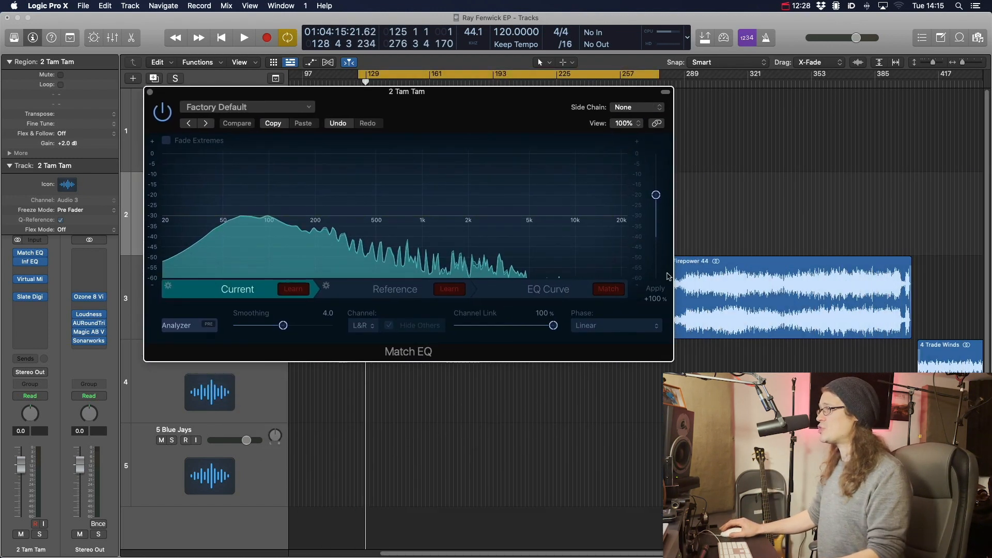
left_click_drag(706, 280, 416, 290)
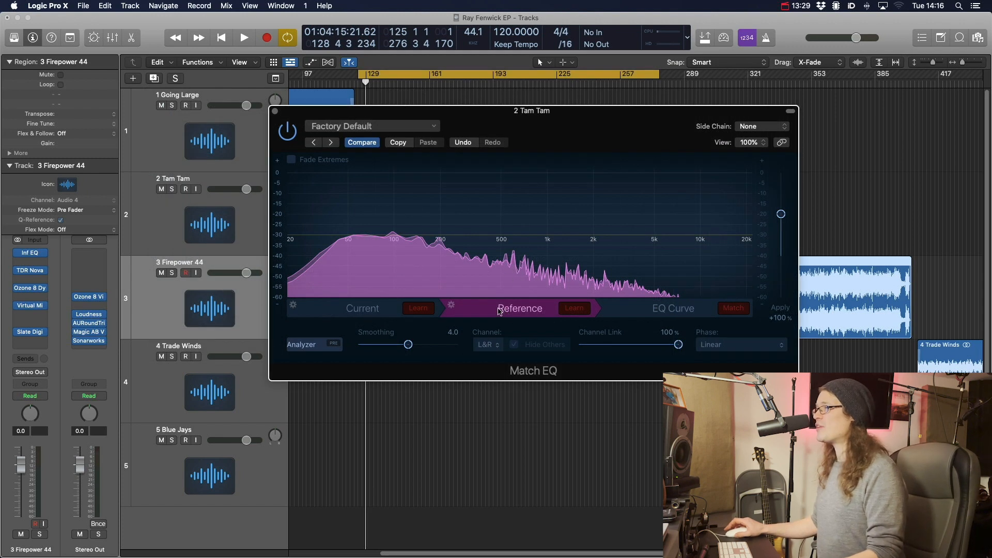
Step: Compare the learned Current and Reference spectra in Match EQ by switching between the two views
left_click_drag(689, 111, 734, 85)
left_click(426, 290)
left_click(546, 290)
left_click(426, 287)
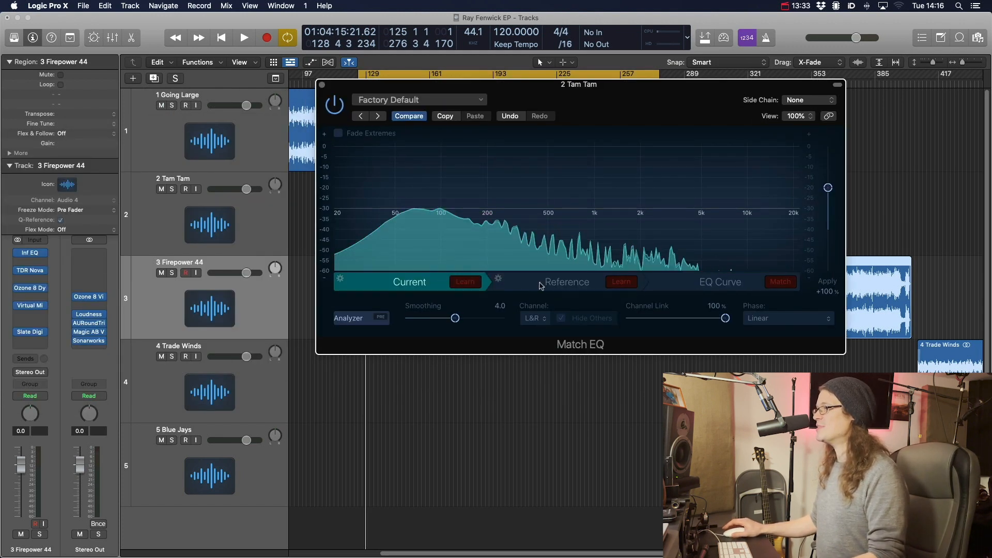
left_click(551, 287)
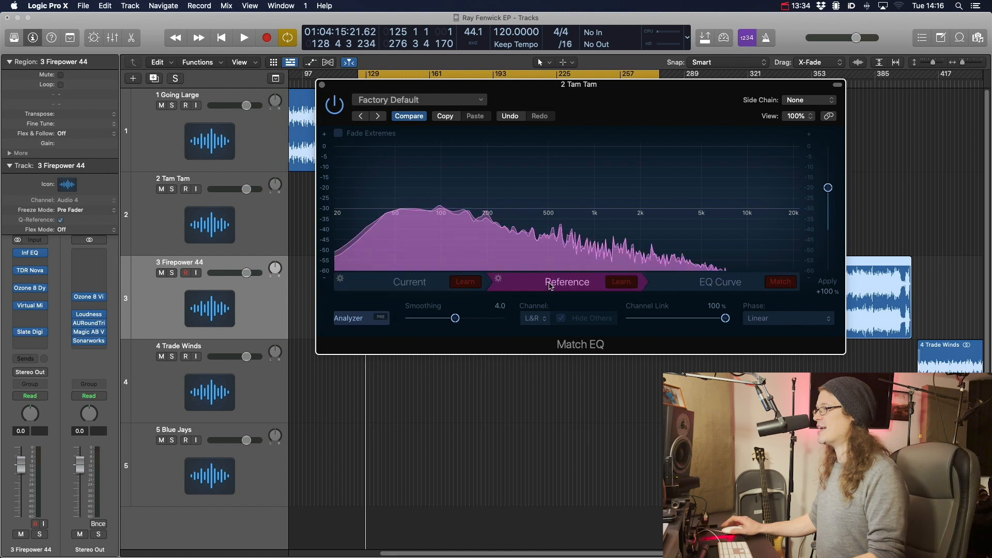
Step: Generate the EQ curve that matches Current to Reference, and reduce its Apply amount to 21%
left_click(722, 284)
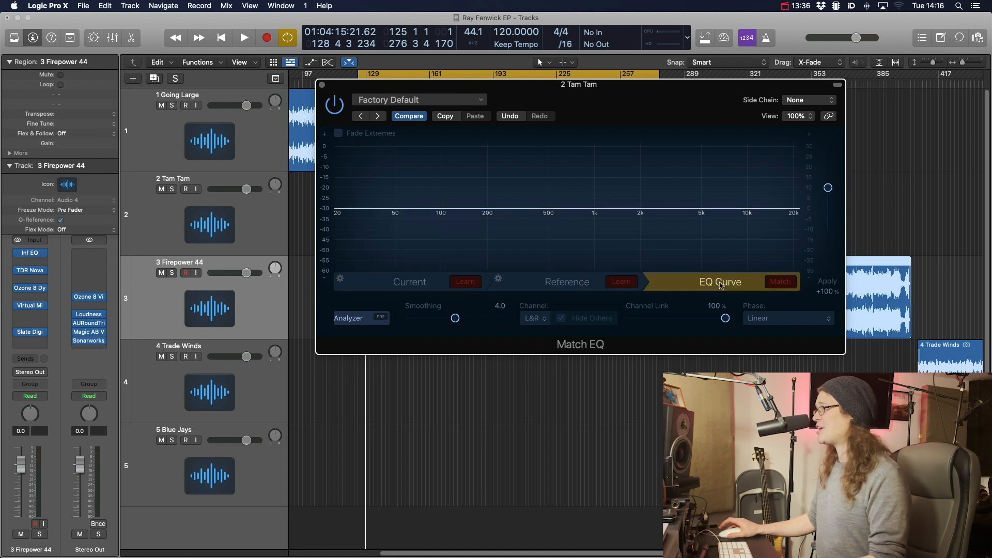
left_click(780, 284)
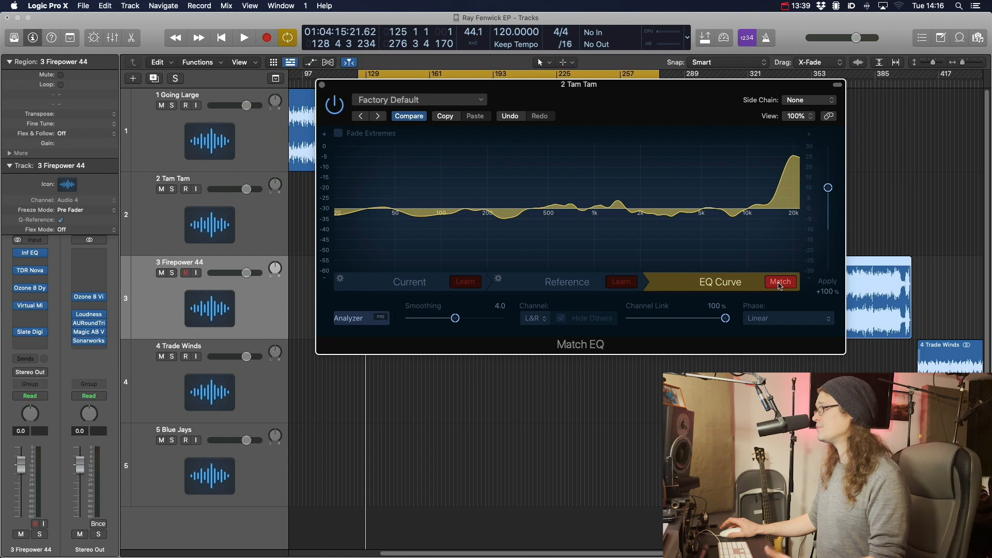
left_click_drag(660, 108, 644, 417)
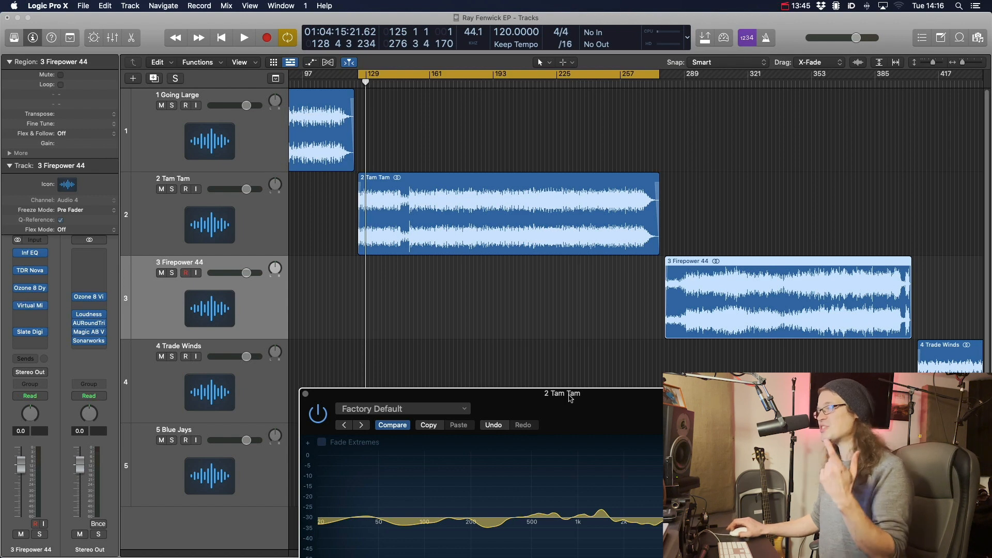
left_click_drag(571, 398, 566, 171)
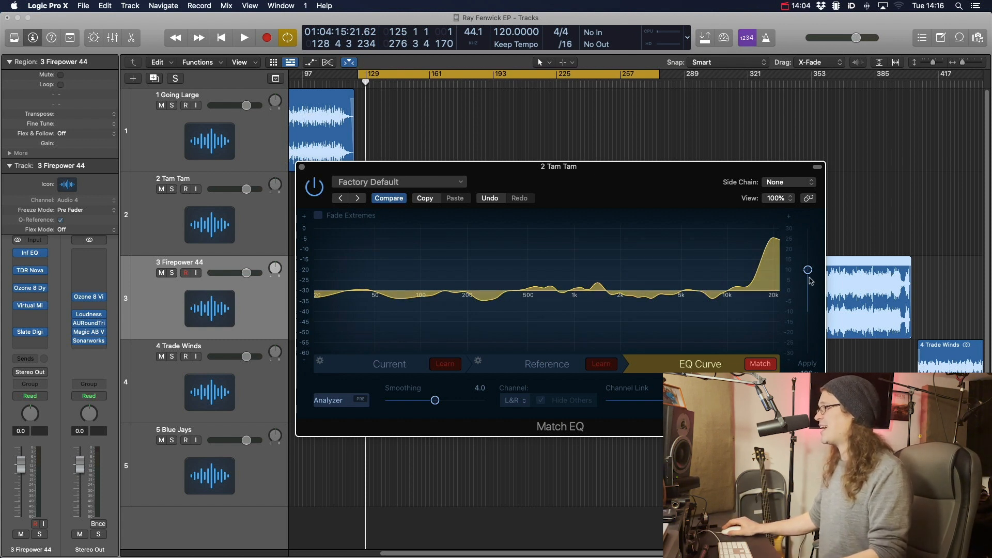
left_click_drag(809, 272, 810, 306)
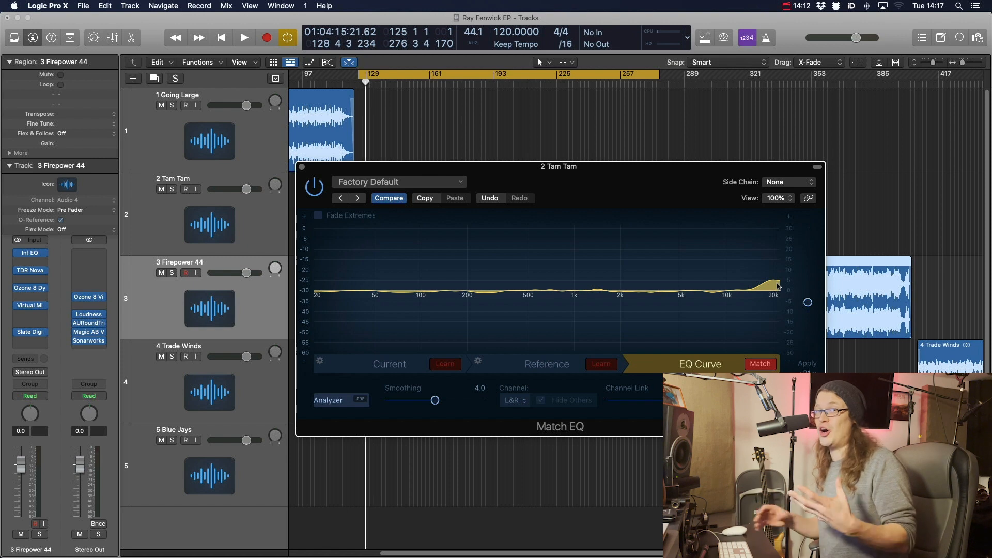
Step: Select the 2 Tam Tam track, raise Match EQ's Apply amount to 100%, and start playback
left_click_drag(592, 169, 681, 319)
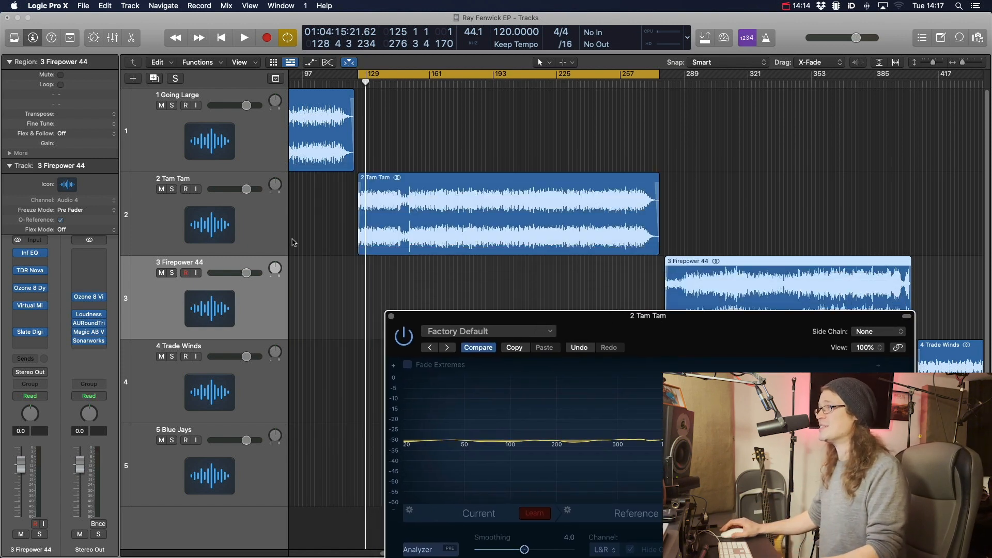
left_click(275, 233)
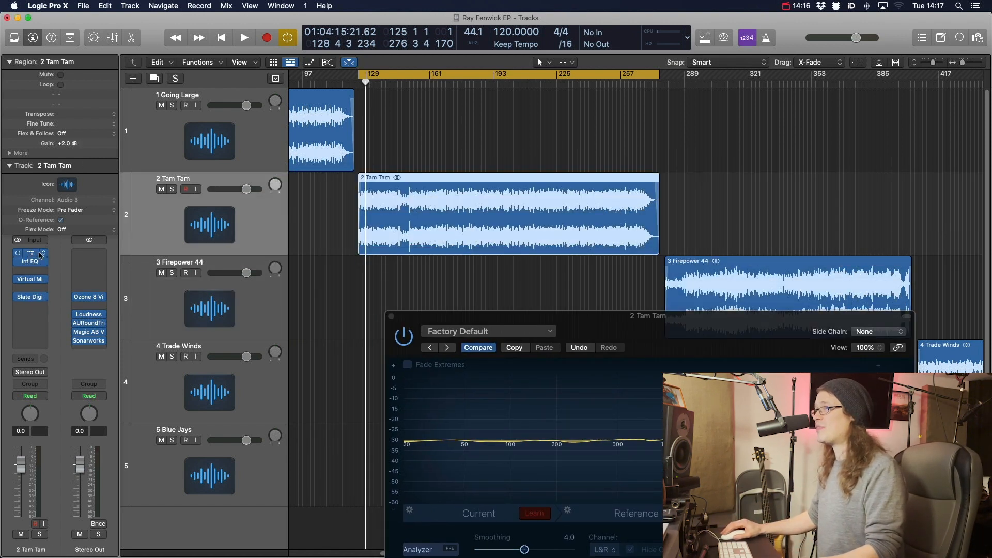
left_click_drag(631, 316, 621, 123)
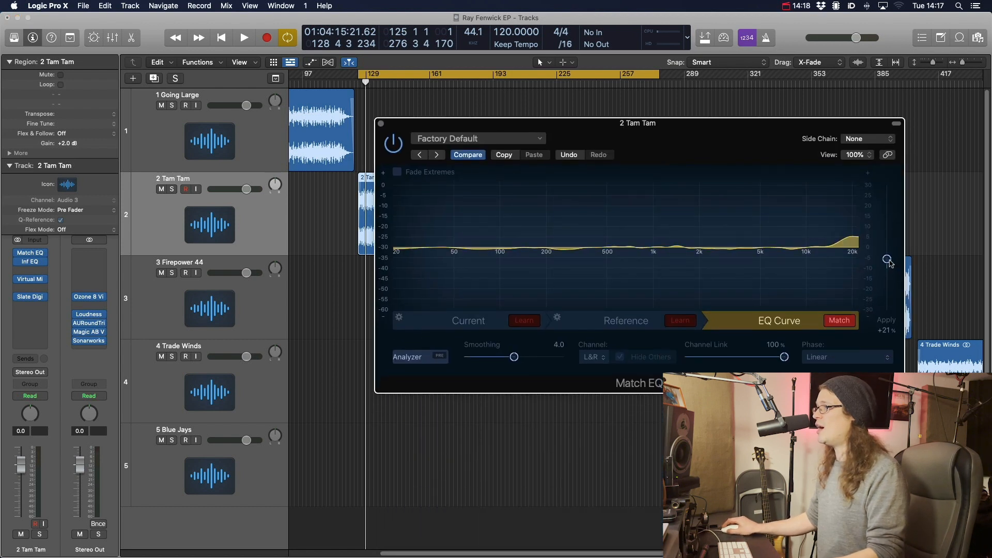
left_click_drag(889, 261, 888, 227)
key("space")
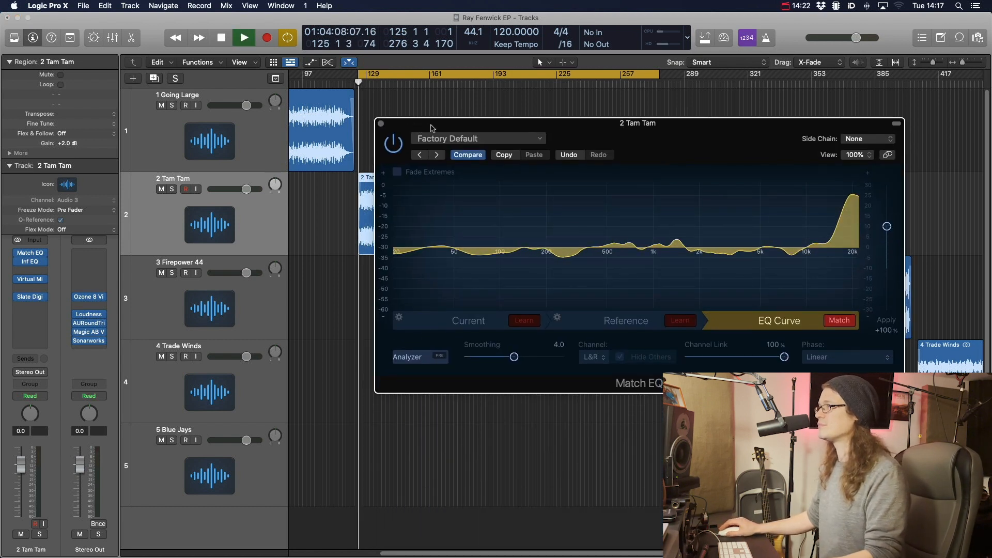
Step: Lower Match EQ's Apply amount to about 26% while listening, and stop playback
left_click_drag(432, 128, 396, 115)
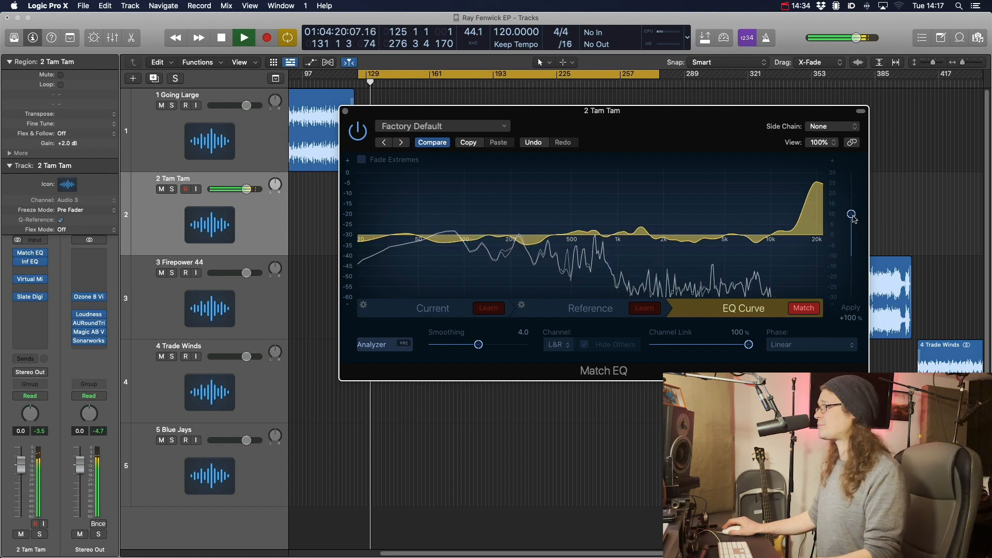
left_click_drag(854, 218, 853, 251)
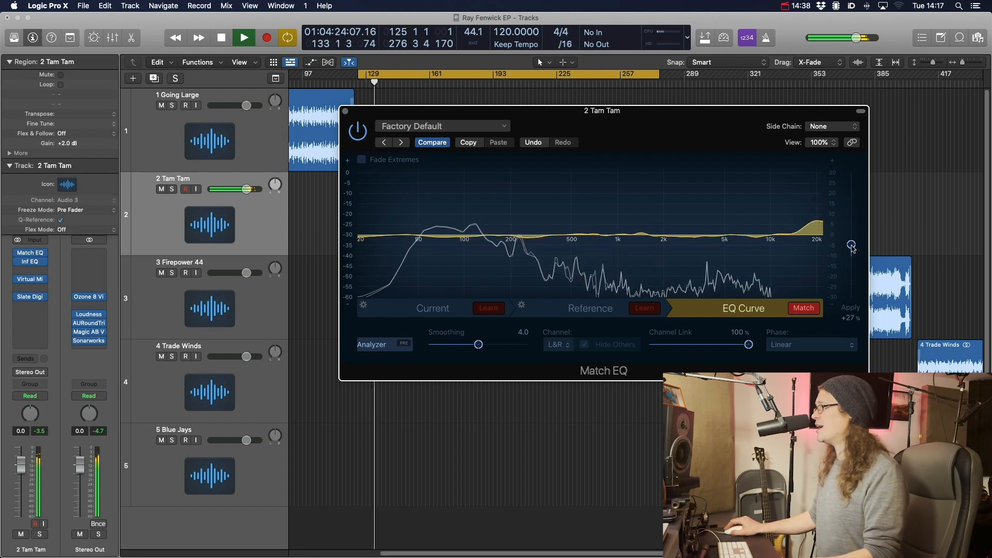
key("space")
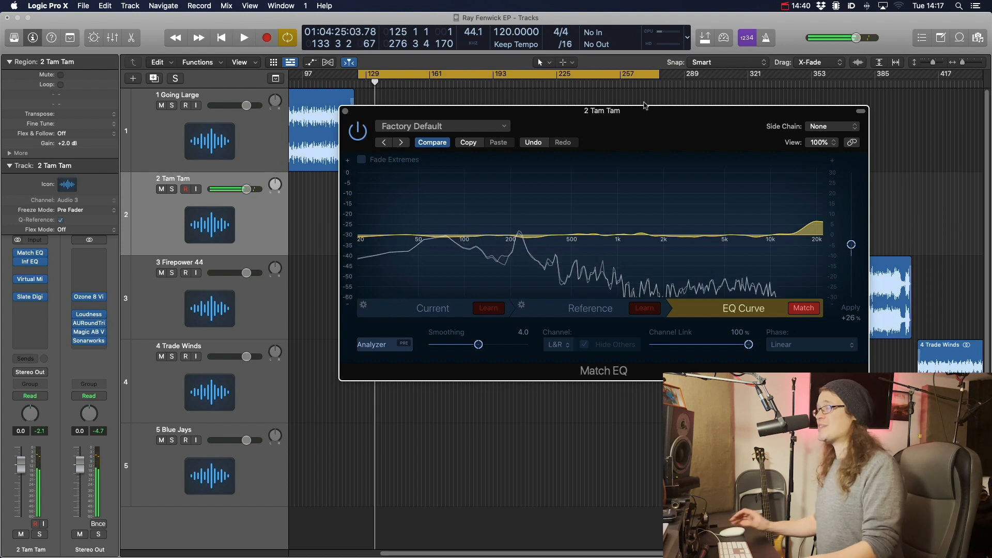